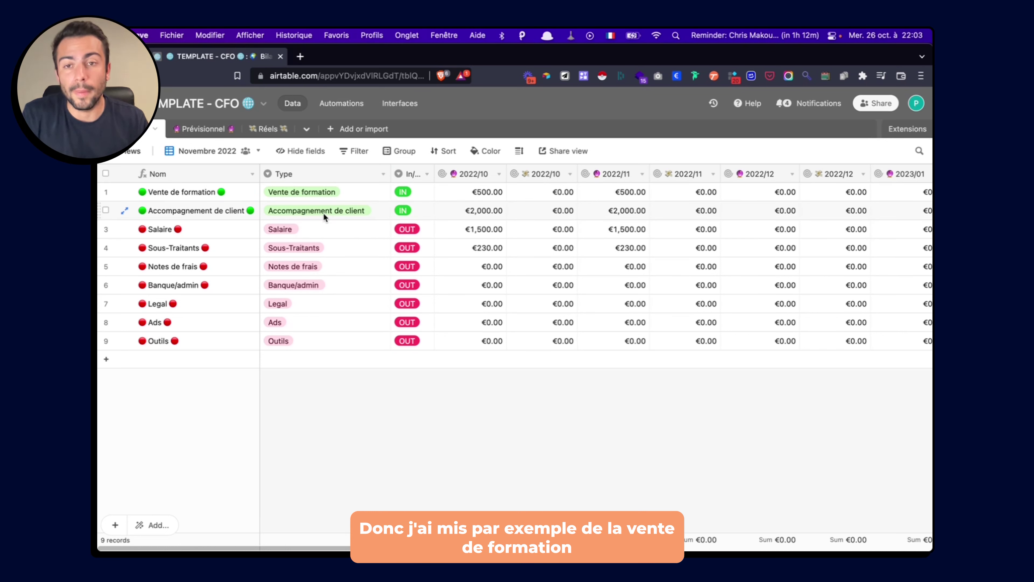
# - Inspect the Accompagnement de client 2022/10 forecast cell and the Salaire row's actual 2022/11 rollup cell
pyautogui.click(477, 209)
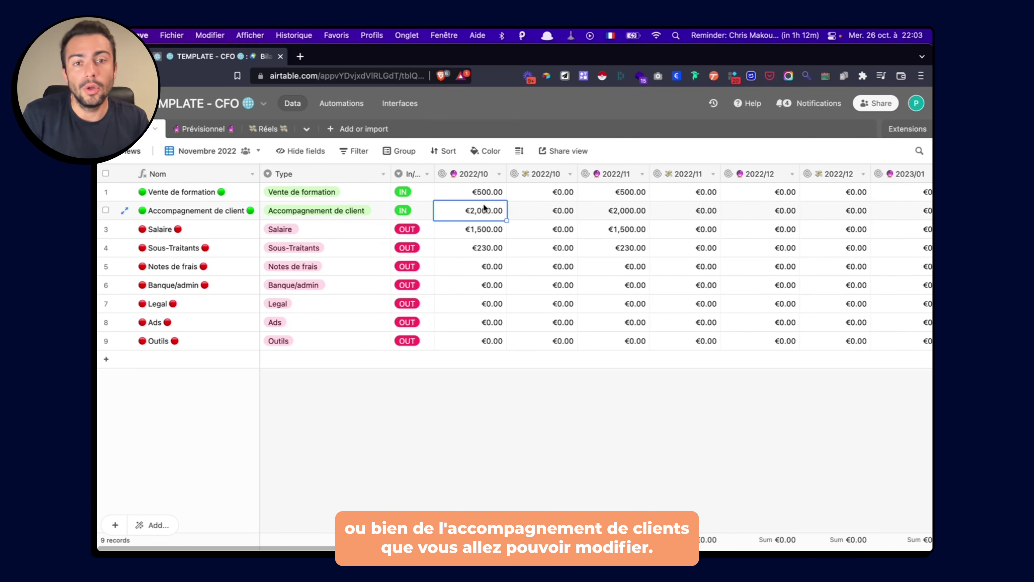
pyautogui.click(685, 227)
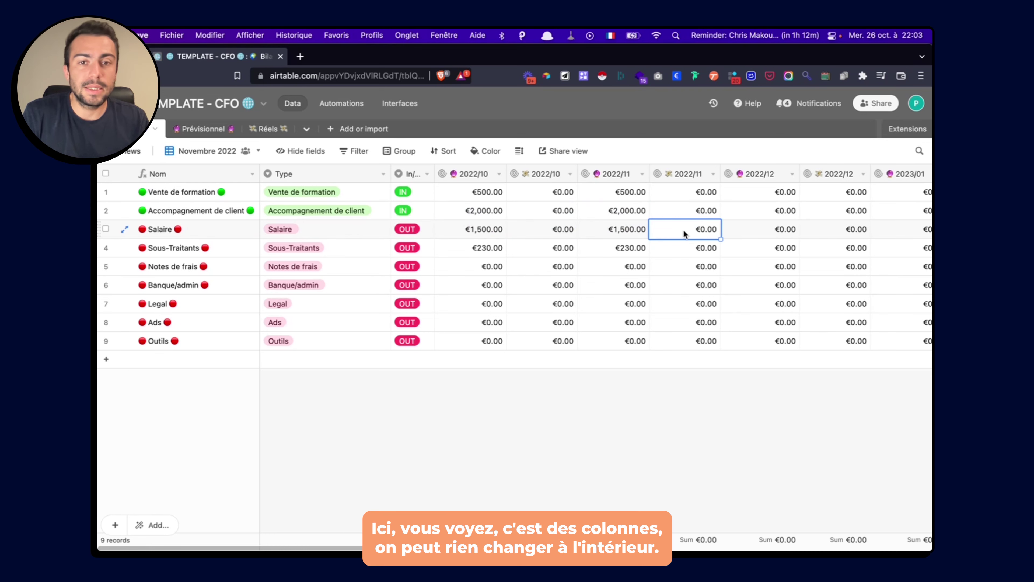
pyautogui.click(684, 230)
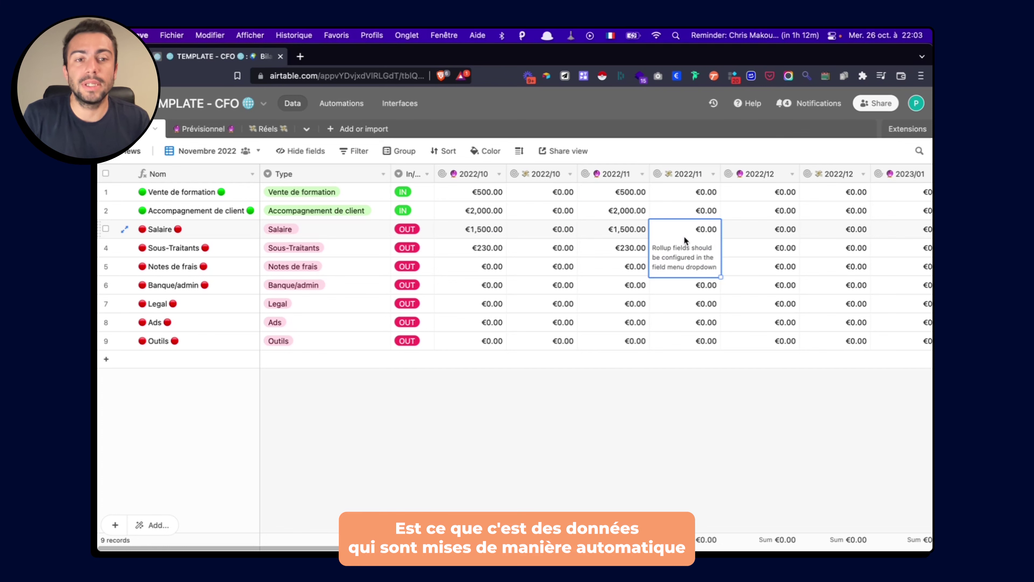
# - Open the Prévisionnel table and switch it to the All data view
pyautogui.click(223, 129)
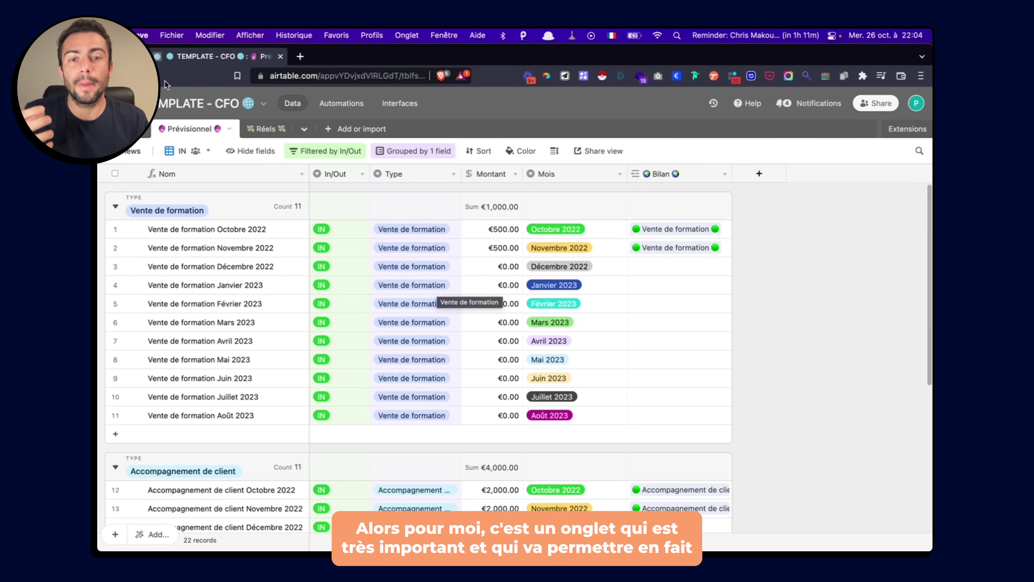
pyautogui.click(130, 151)
pyautogui.scroll(5, 140, 223)
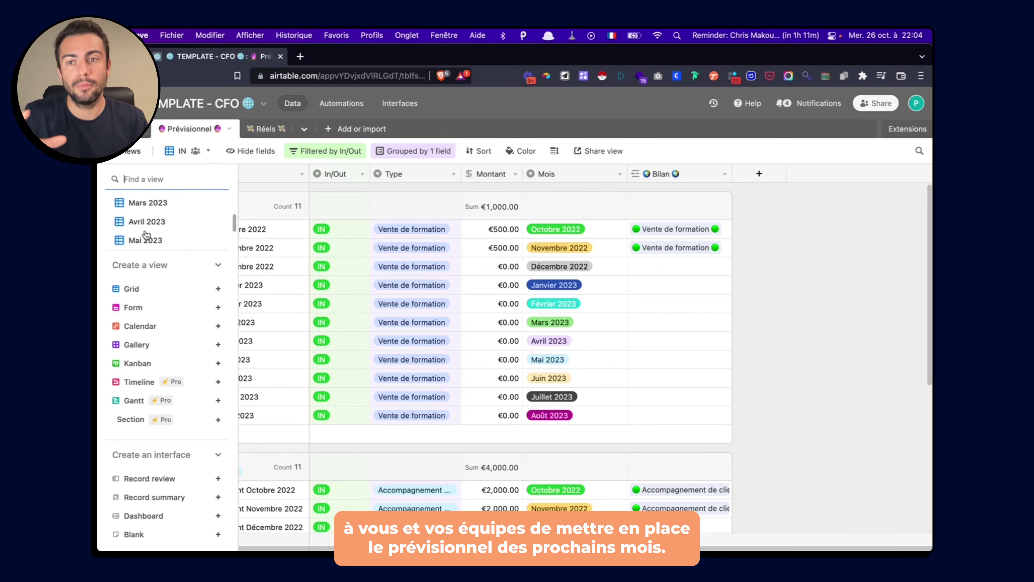
pyautogui.scroll(-8, 145, 225)
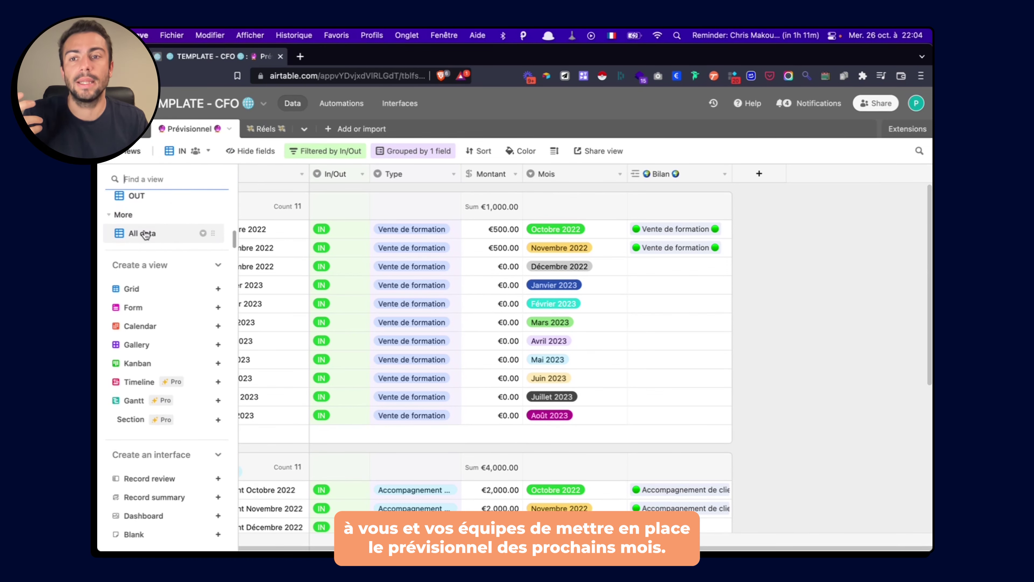
pyautogui.click(144, 233)
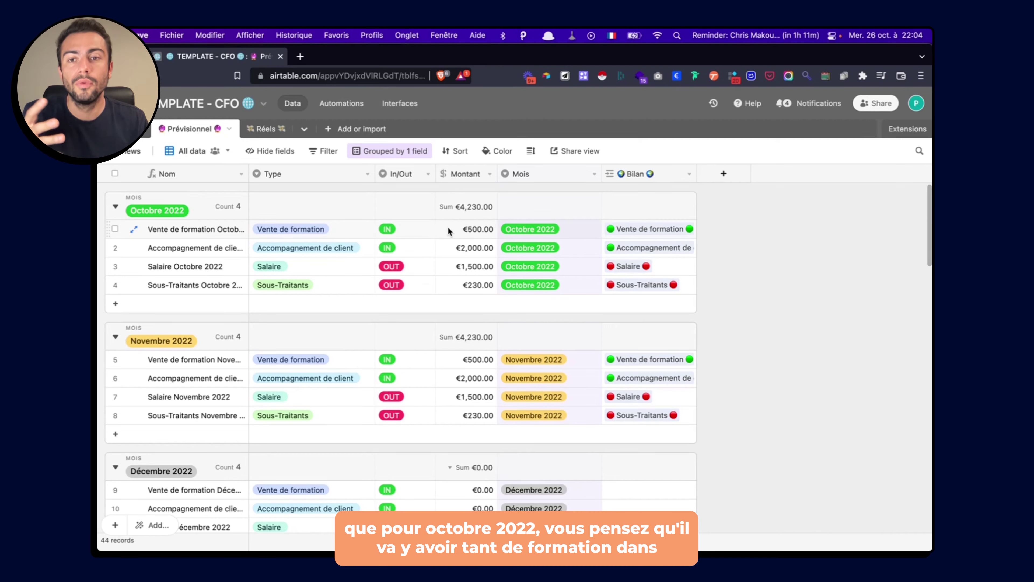
# - Go through the October 2022 forecast amounts for training sales, client support, salary and subcontractors
pyautogui.click(451, 234)
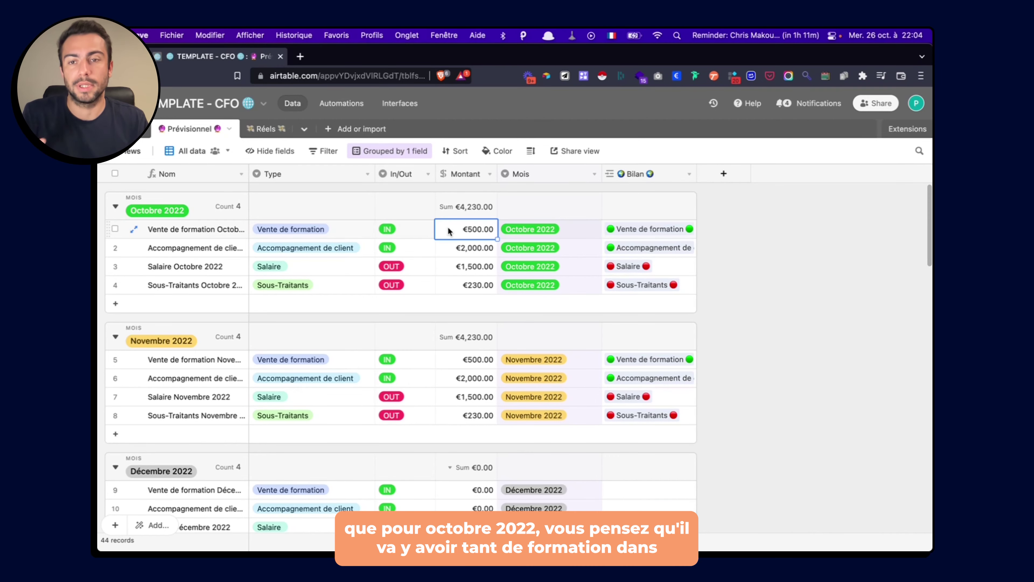
pyautogui.click(450, 244)
pyautogui.click(451, 263)
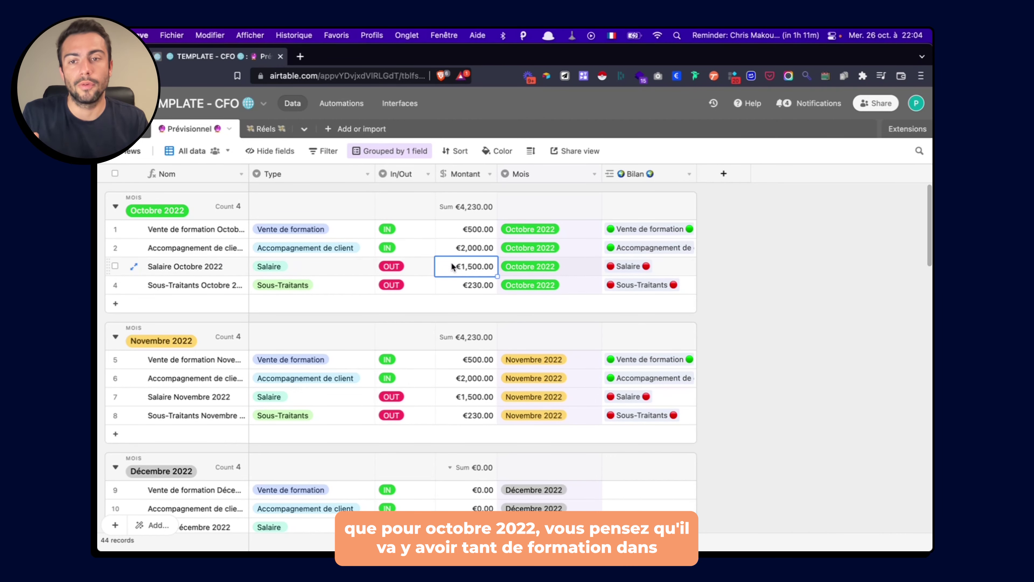
pyautogui.click(452, 286)
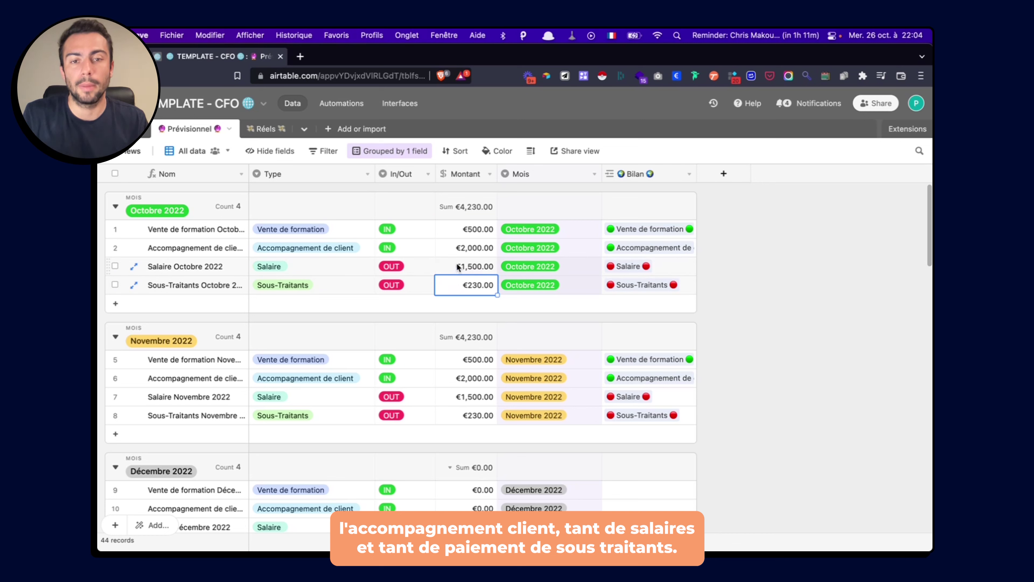
pyautogui.click(454, 246)
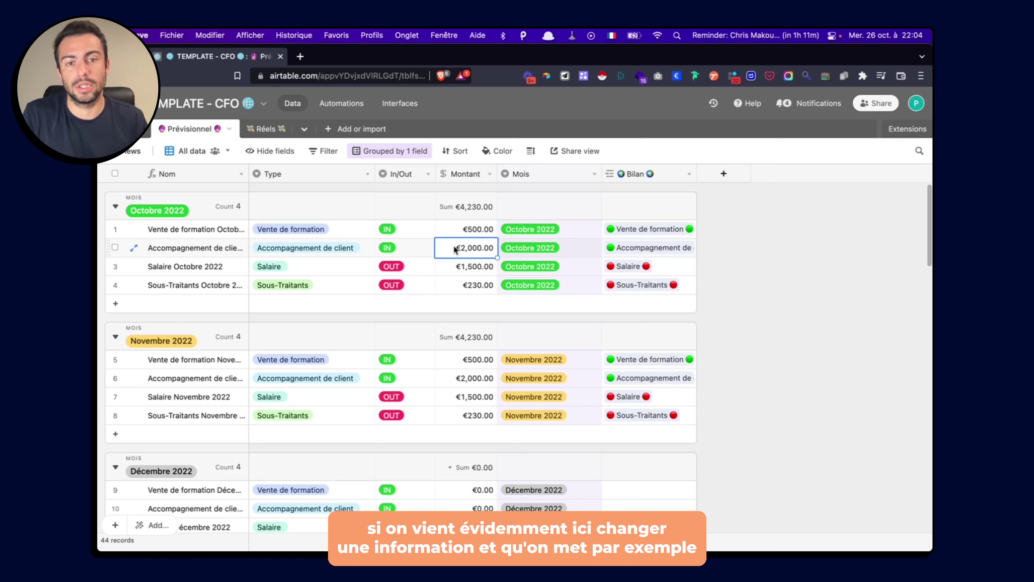
# - Set the November 2022 Accompagnement de client forecast amount to 50000 and check its 2022/11 forecast in the Bilan table
pyautogui.click(480, 379)
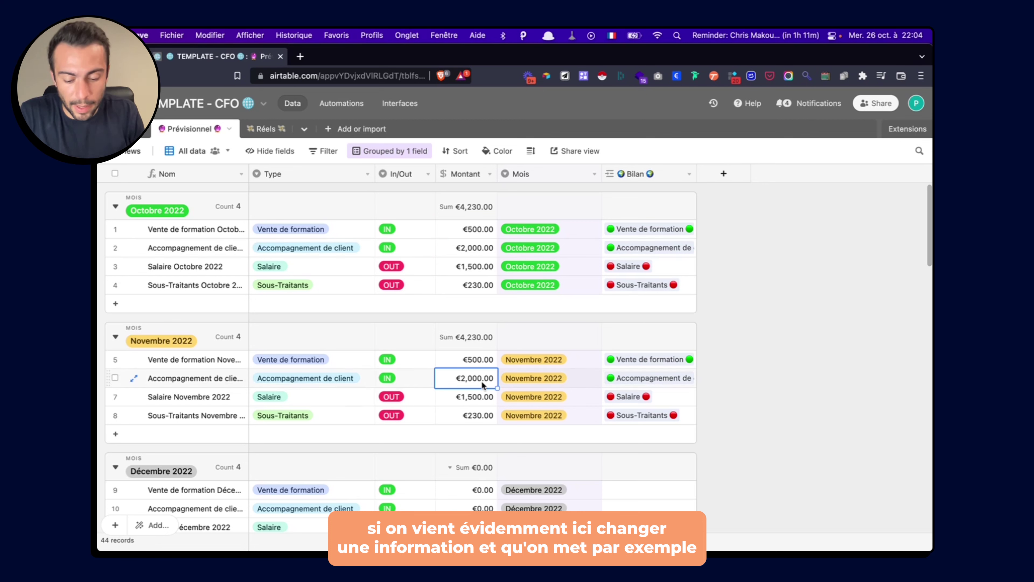
pyautogui.write('50,000')
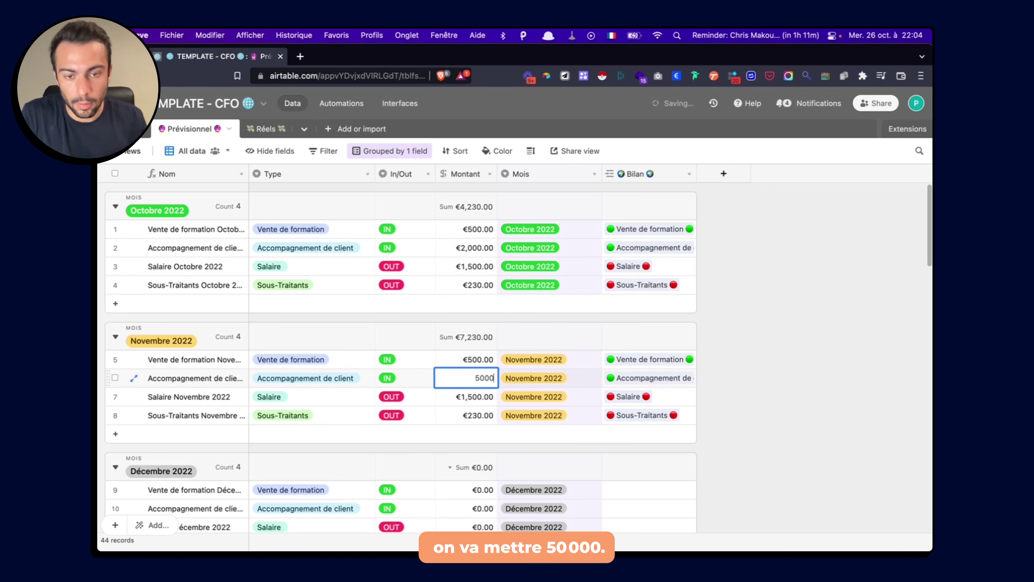
pyautogui.press('Return')
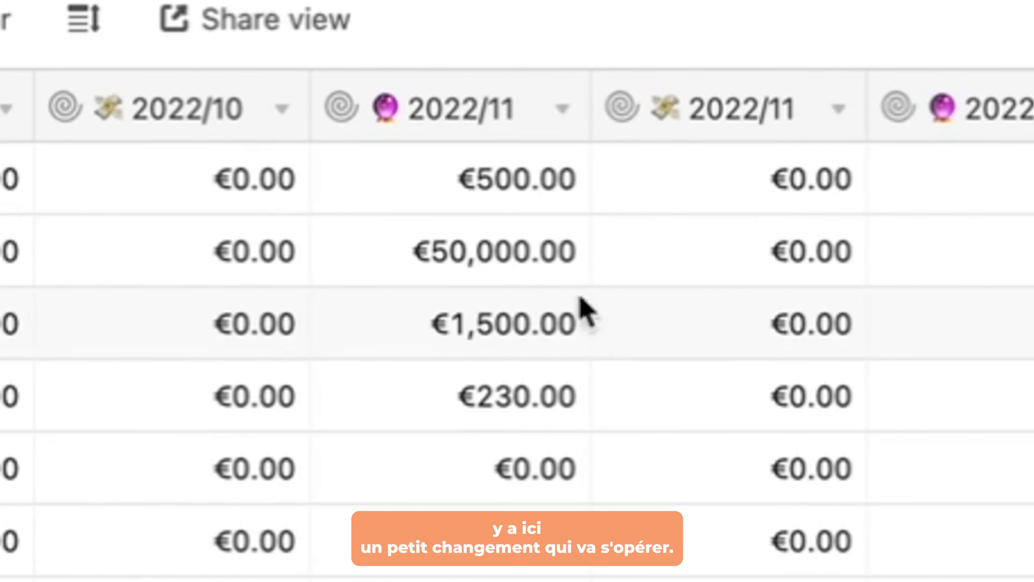
pyautogui.click(507, 248)
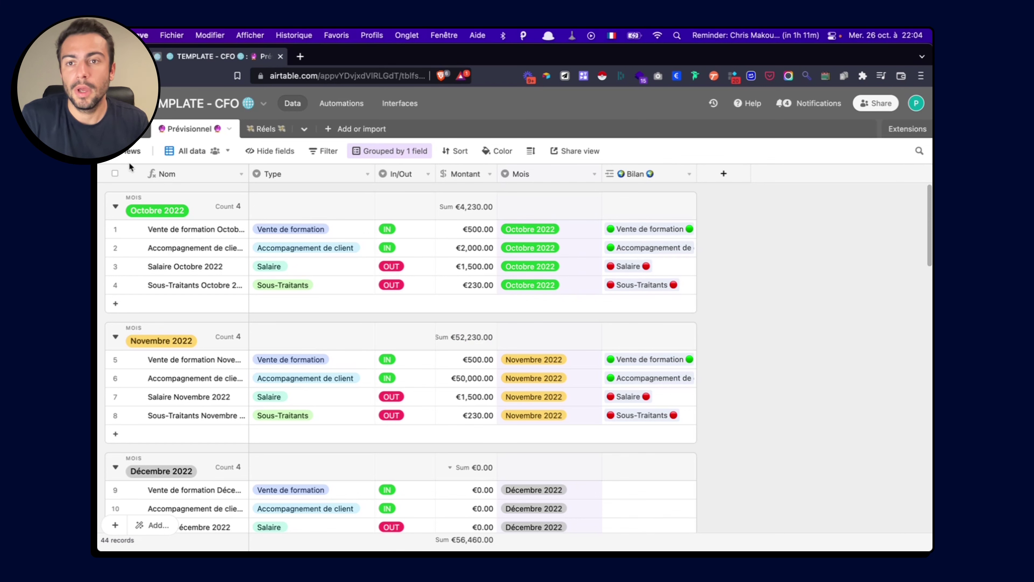
# - Show the Prévisionnel table's list of views and collapse its Create a view section
pyautogui.click(131, 150)
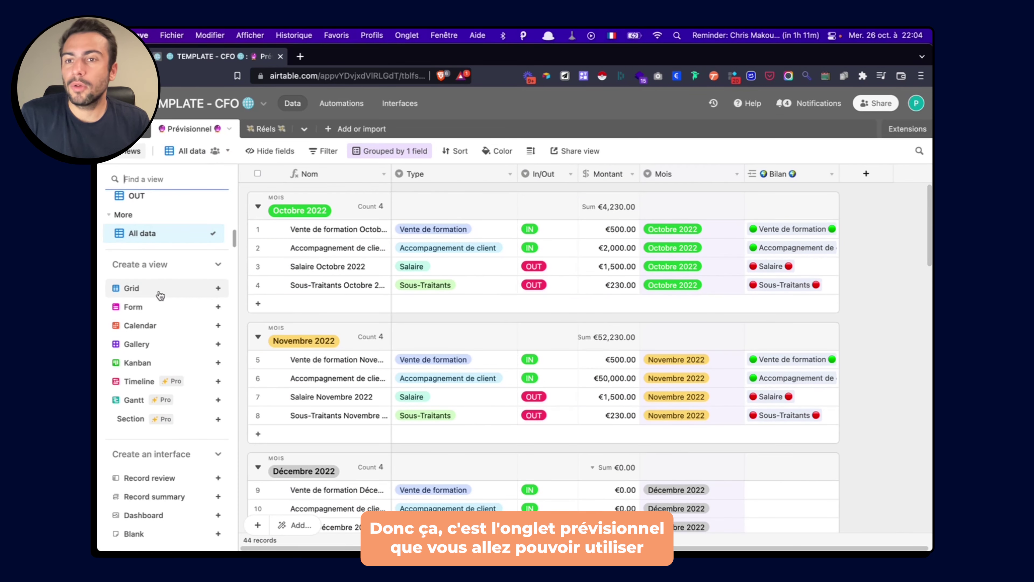
pyautogui.click(218, 264)
pyautogui.scroll(3, 163, 285)
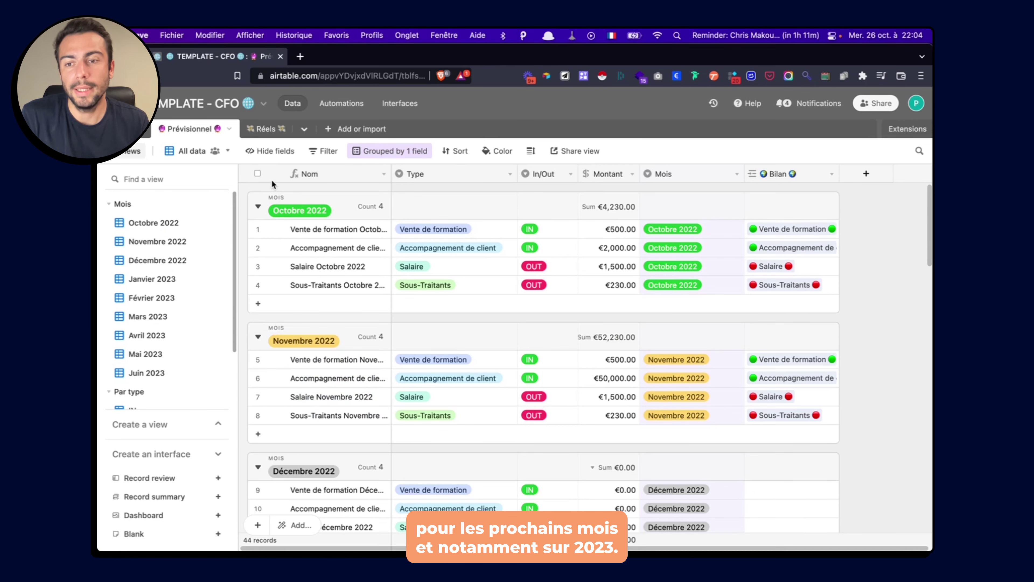
# - Open the Réels table and inspect the Bilan link of the Vente de formation record
pyautogui.click(268, 128)
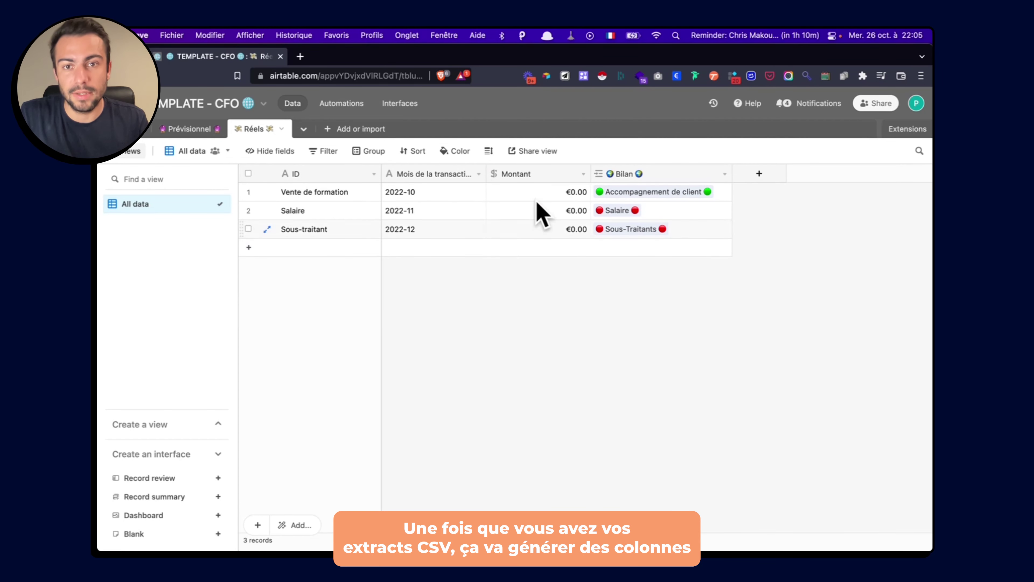
pyautogui.click(656, 191)
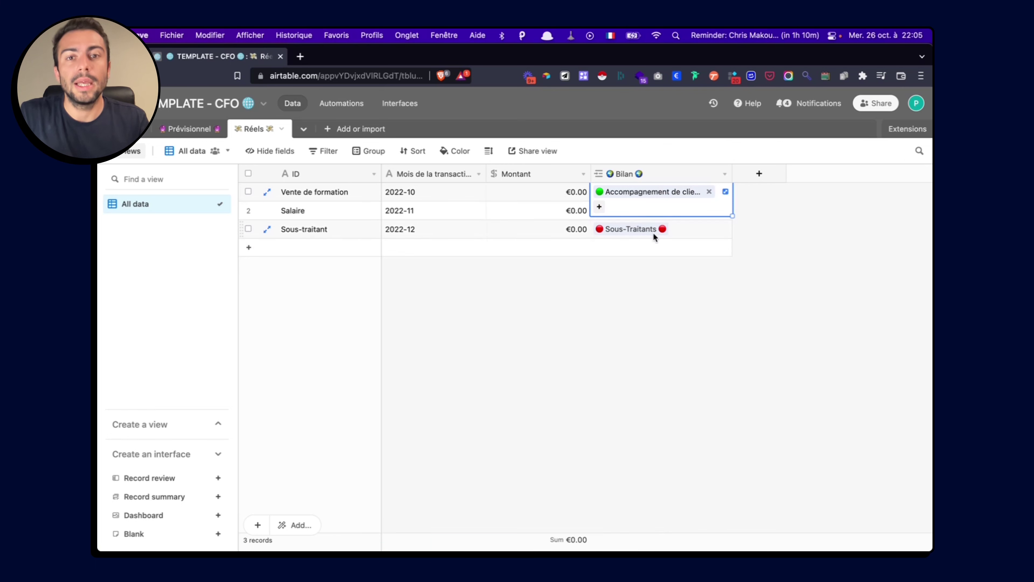
pyautogui.press('Escape')
# - Add a Réels record named Restaurant with transaction month 2022-12 and an amount of 2000
pyautogui.click(648, 251)
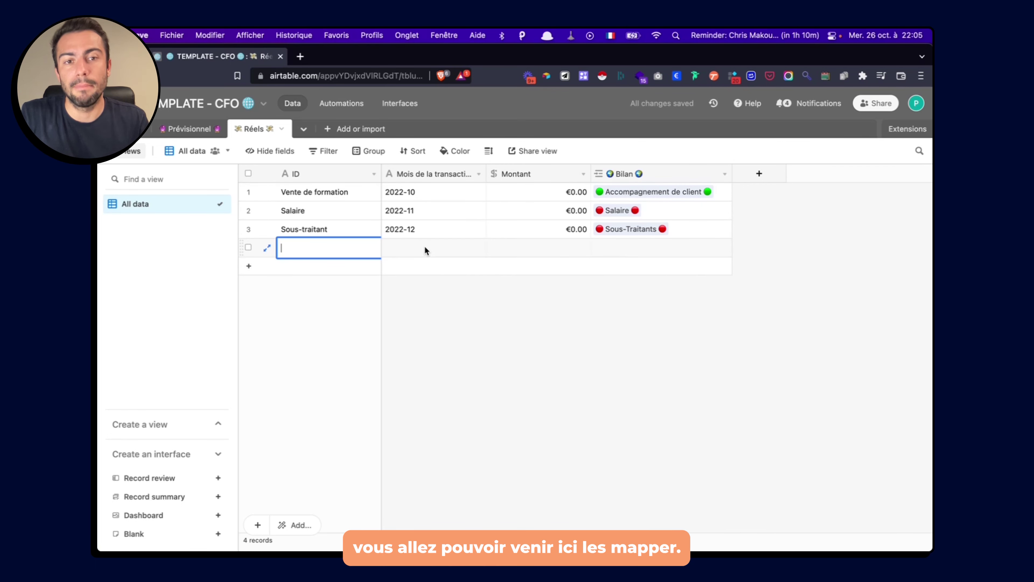
pyautogui.write('Rest')
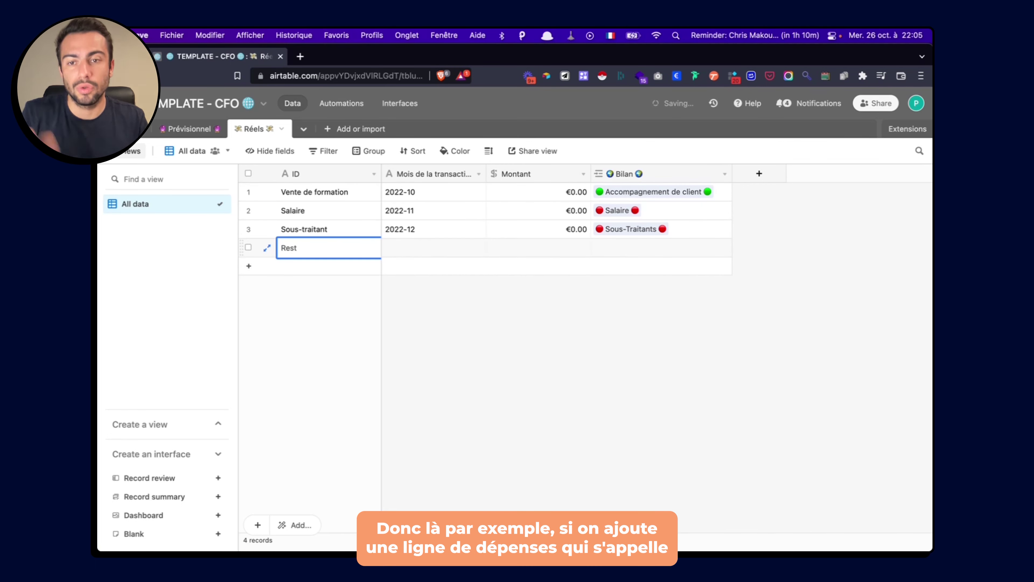
pyautogui.write('aurant')
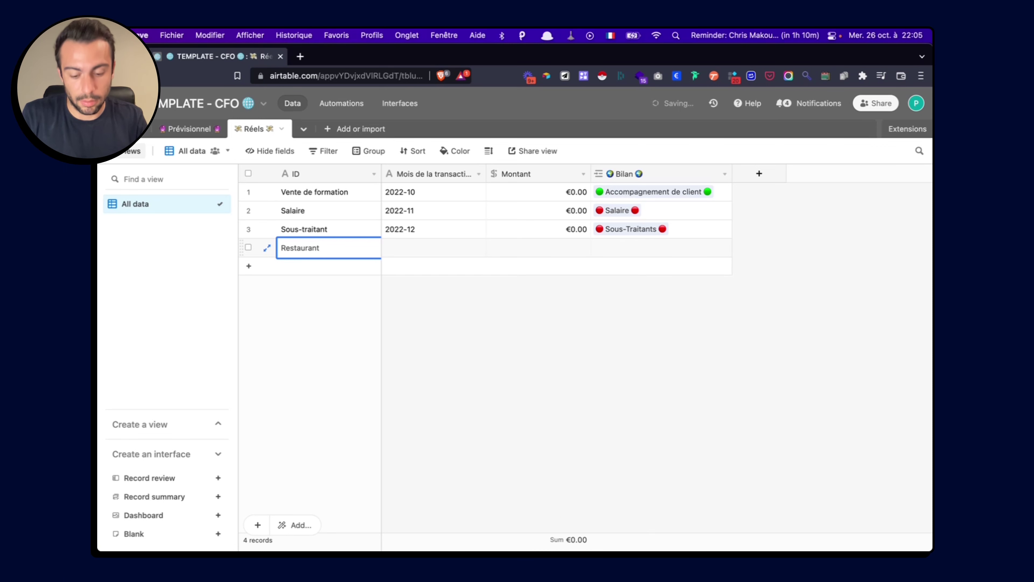
pyautogui.press('Tab')
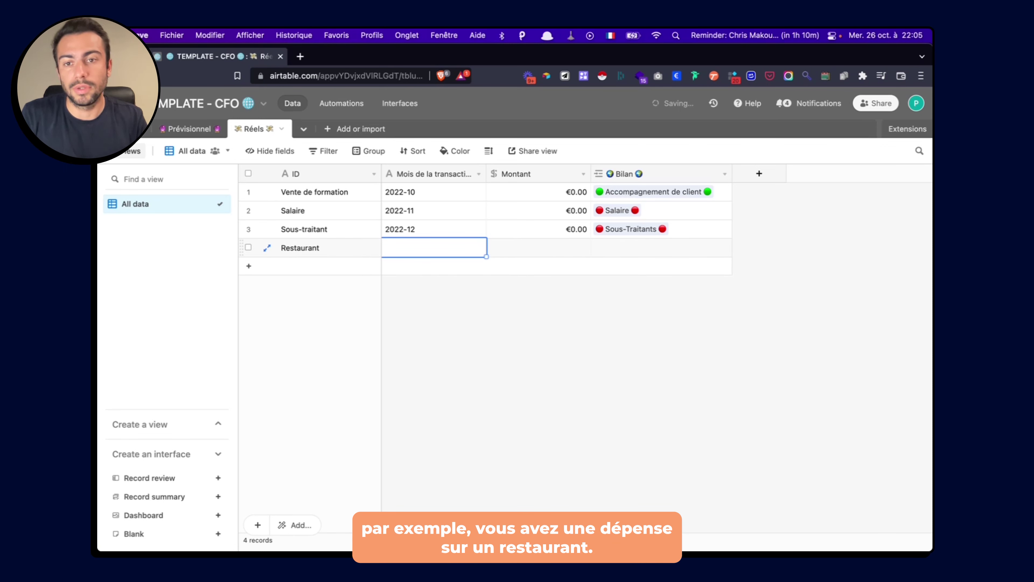
pyautogui.write('2022-12')
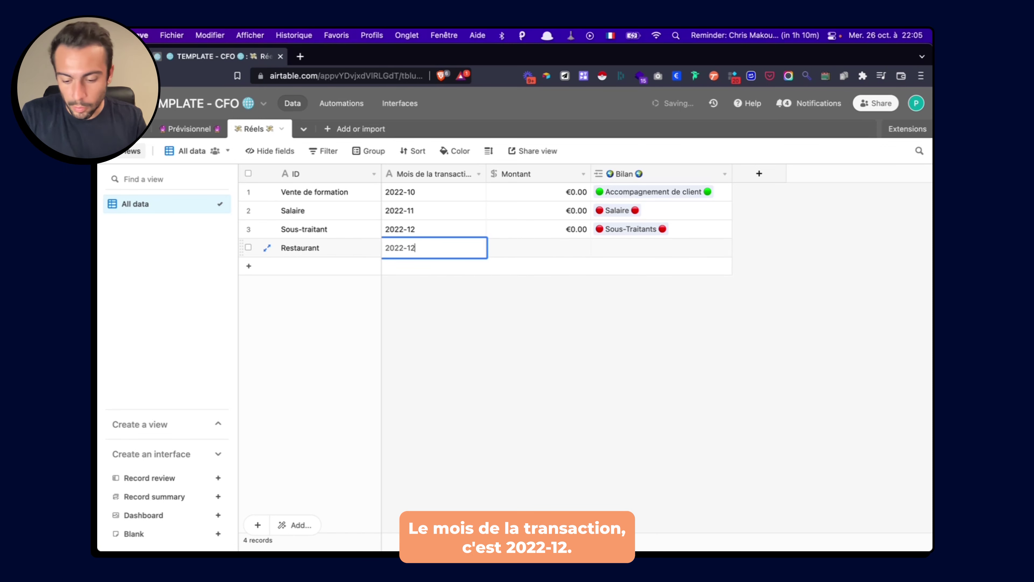
pyautogui.press('Tab')
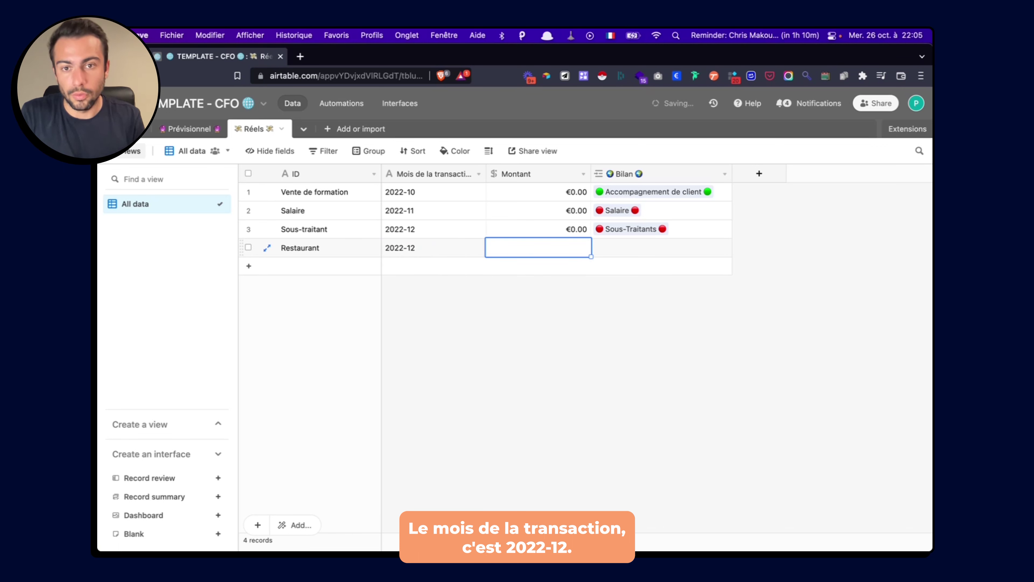
pyautogui.write('2000')
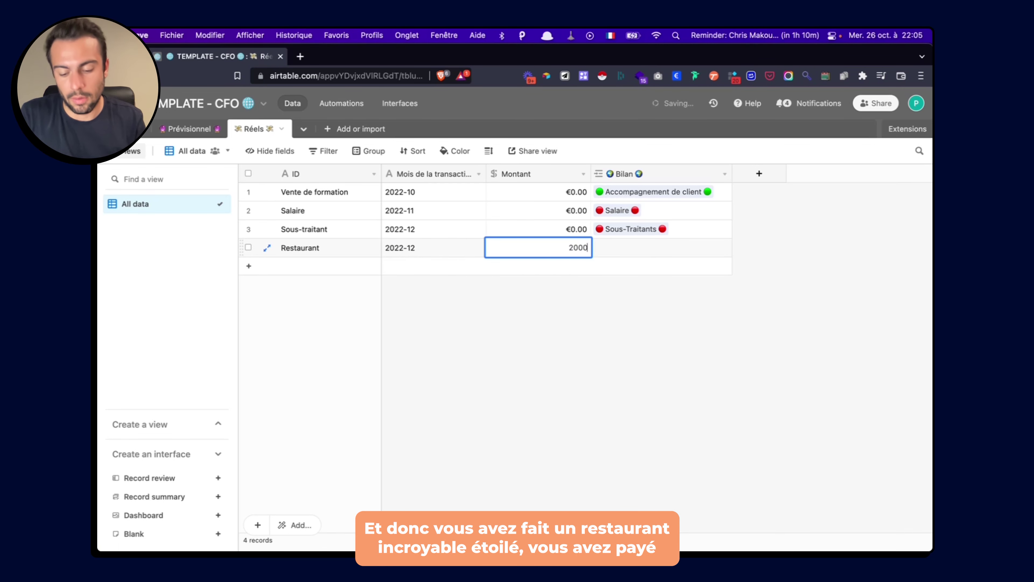
pyautogui.press('Return')
# - Link the Restaurant record to the Notes de frais record in its Bilan field
pyautogui.press('Tab')
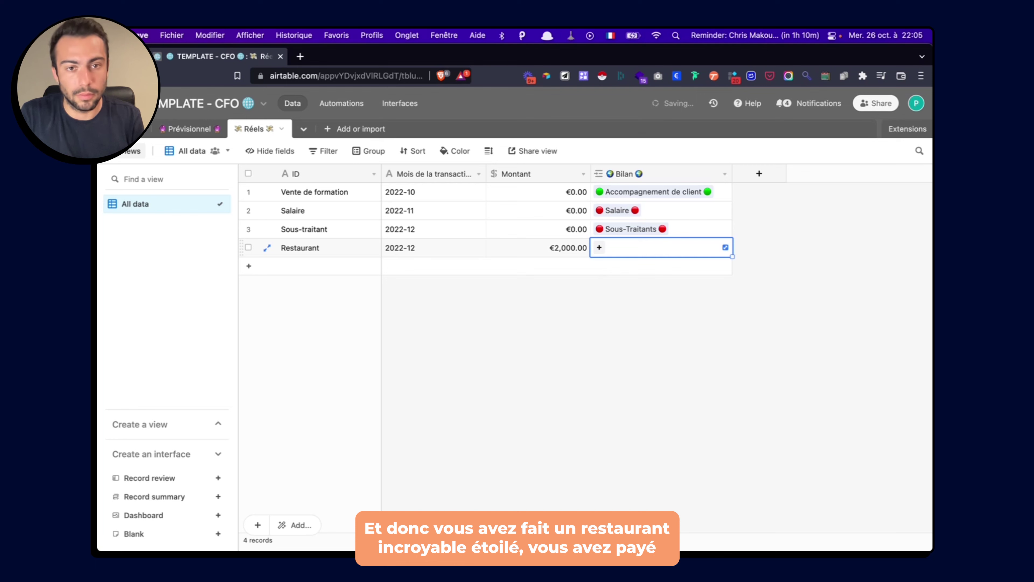
pyautogui.press('Return')
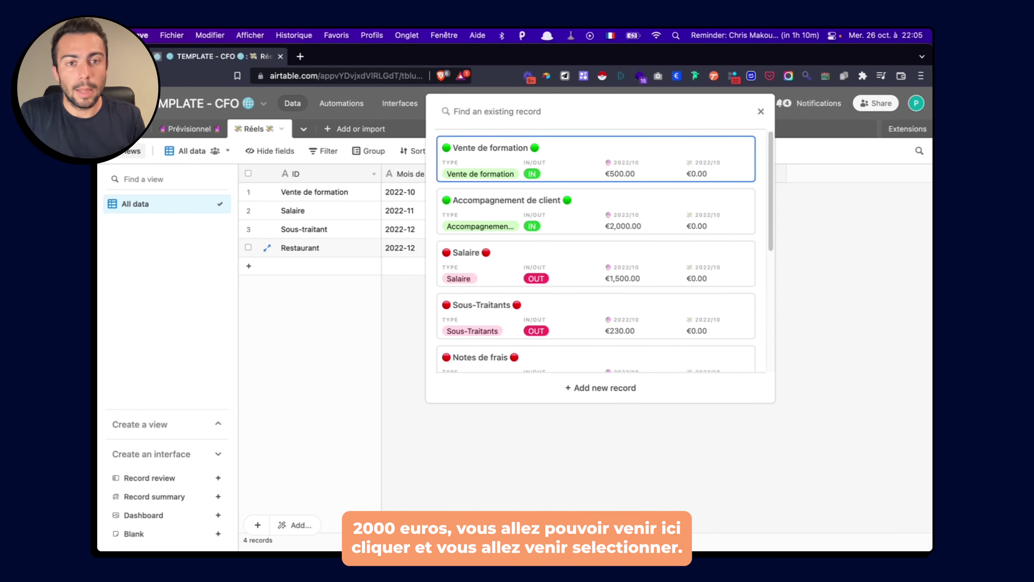
pyautogui.press('Down')
pyautogui.press('Down')
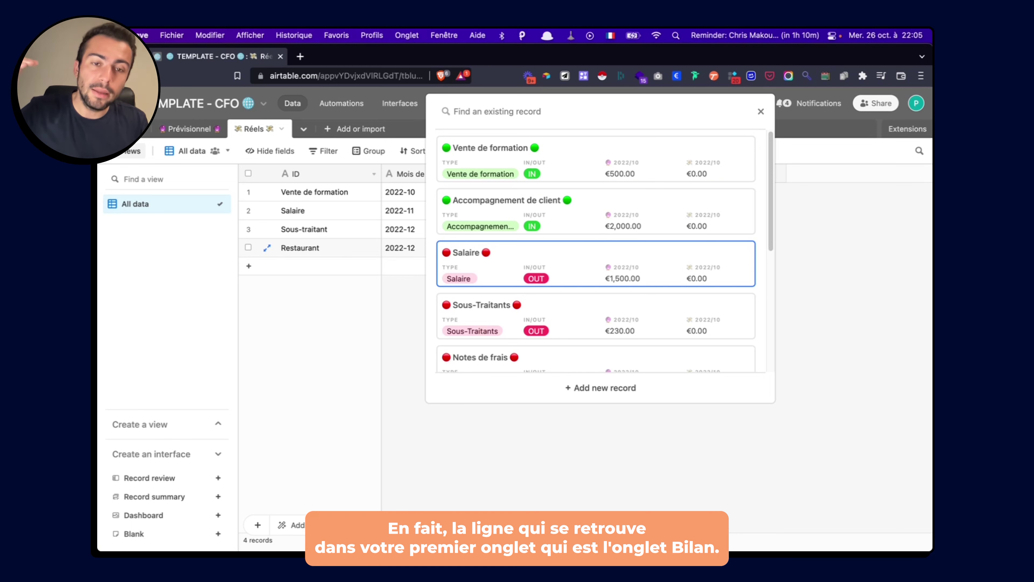
pyautogui.press('Down')
pyautogui.press('Down')
pyautogui.press('Down')
pyautogui.press('Up')
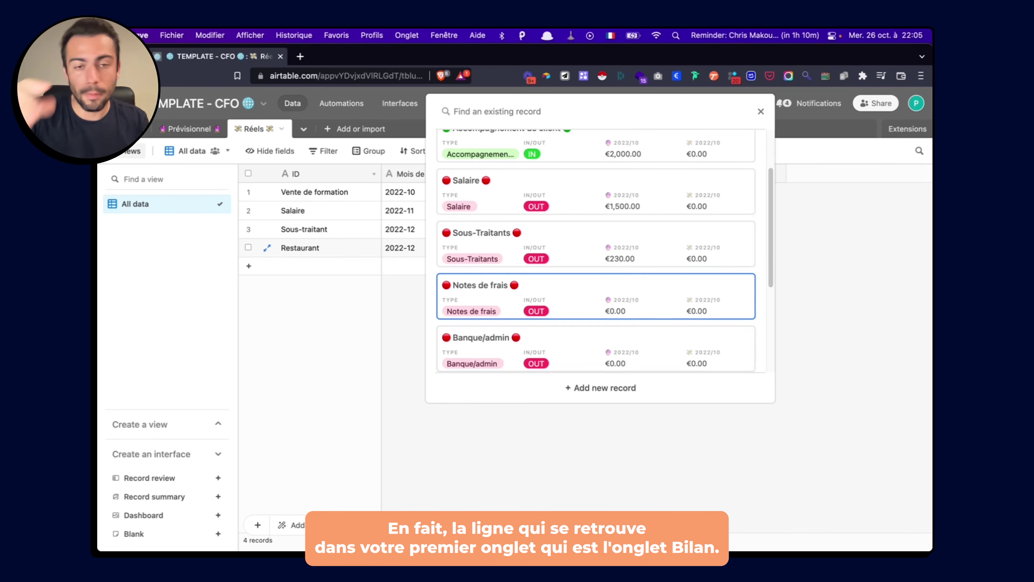
pyautogui.press('Return')
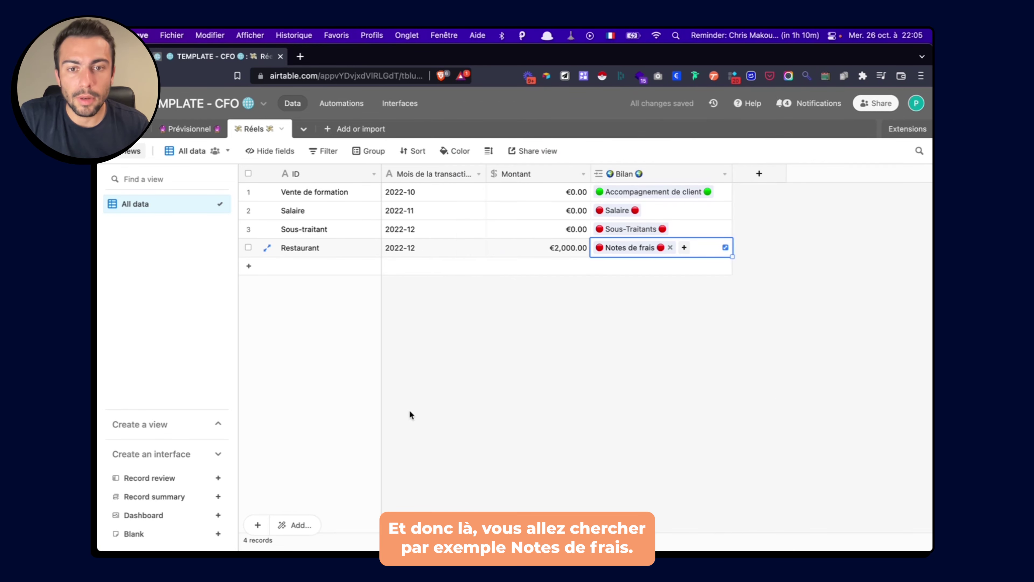
pyautogui.click(410, 410)
# - Return to the Bilan table and check the actual 2022/12 amount in the Notes de frais row
pyautogui.click(118, 129)
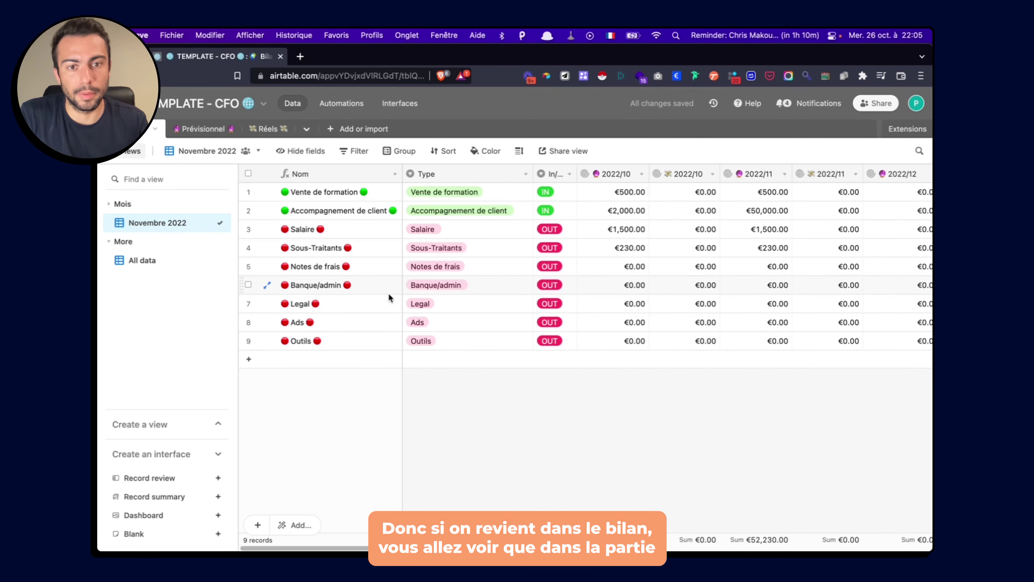
pyautogui.hscroll(5, 456, 263)
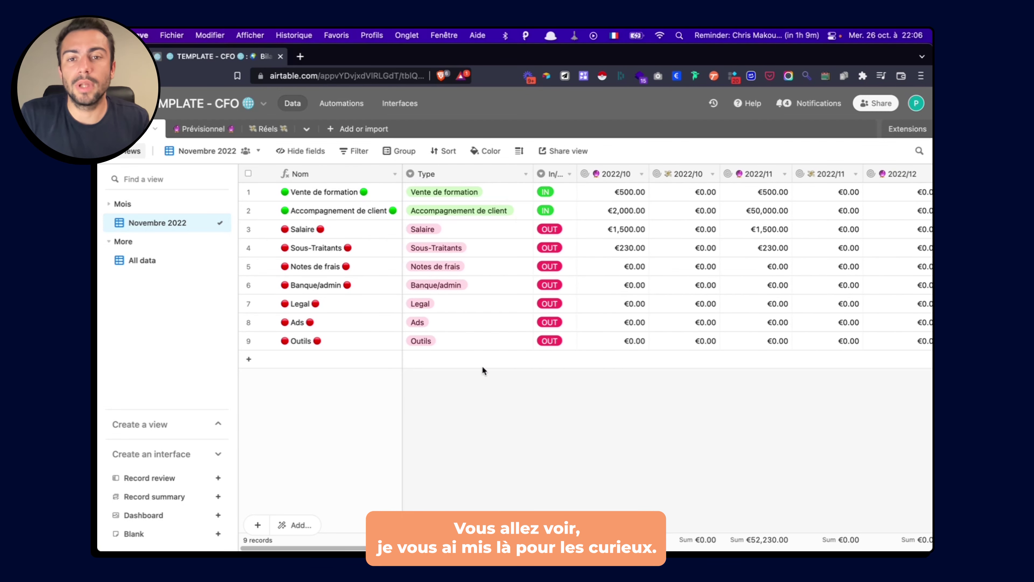
# - Review the SWITCH formula behind the Bilan table's Nom field and save the field settings
pyautogui.click(394, 174)
pyautogui.click(373, 197)
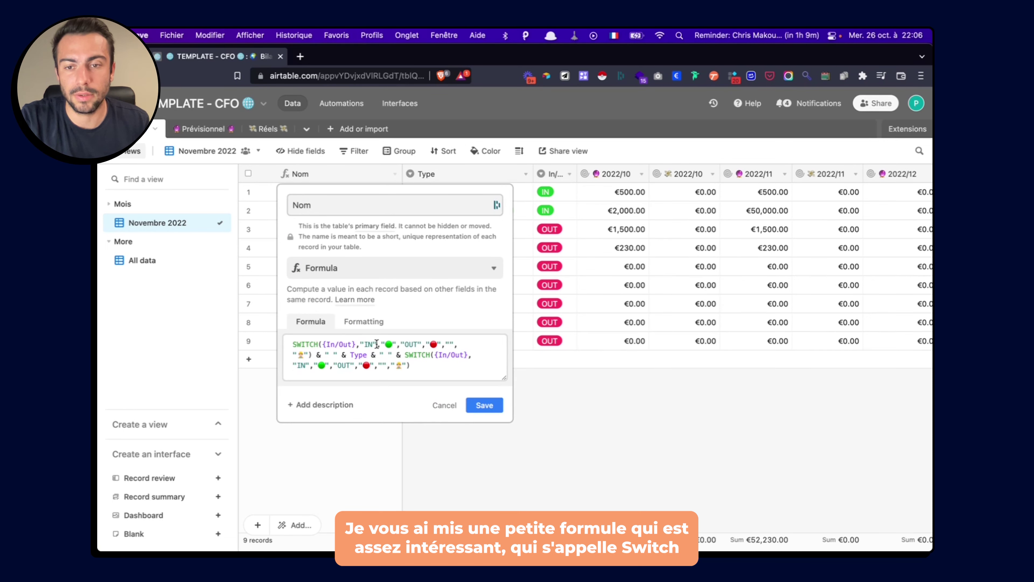
pyautogui.click(484, 405)
# - Add a record to the Bilan table, trying IN in its In/Out field before setting it to OUT
pyautogui.click(248, 359)
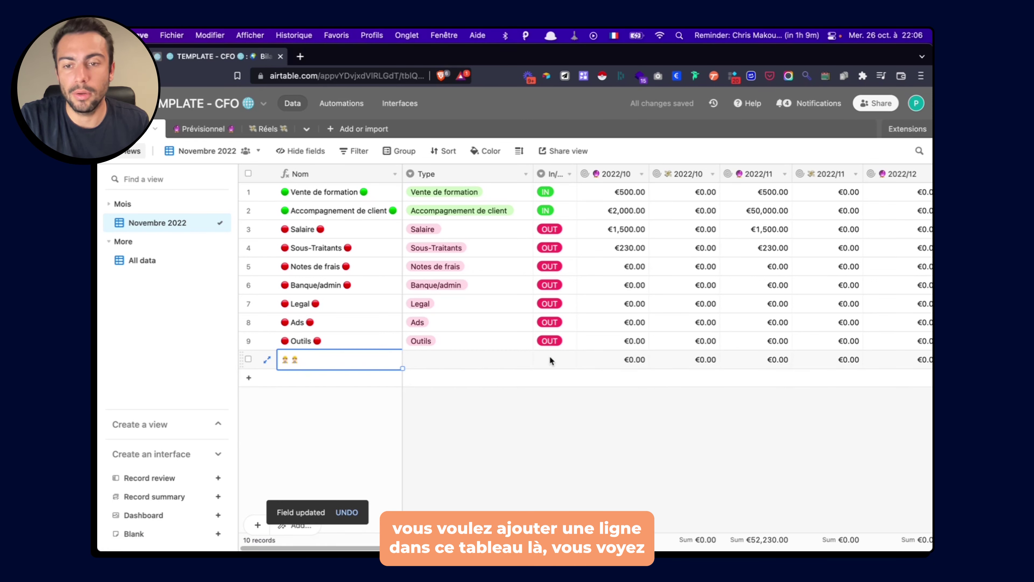
pyautogui.click(561, 359)
pyautogui.click(562, 359)
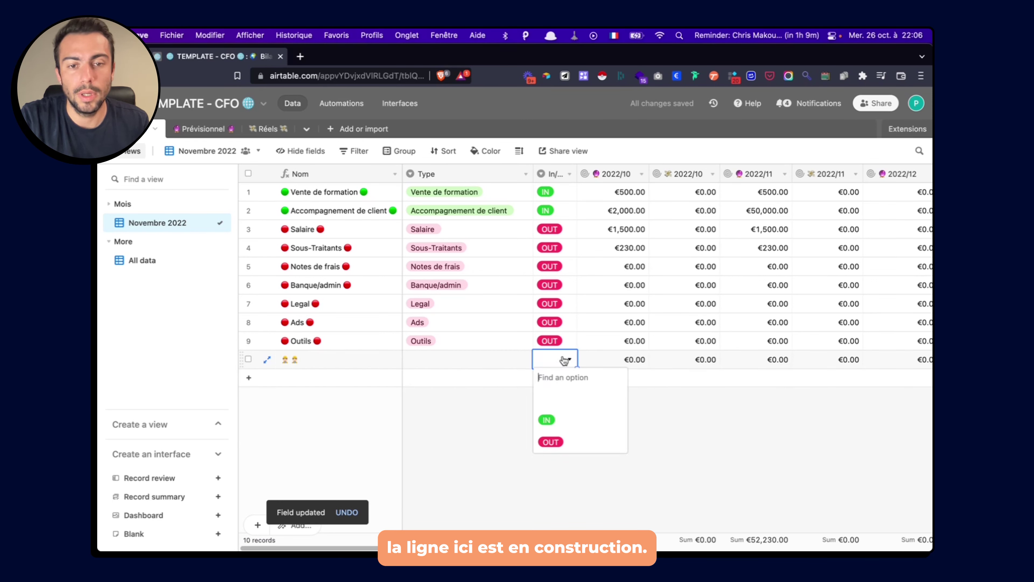
pyautogui.click(552, 415)
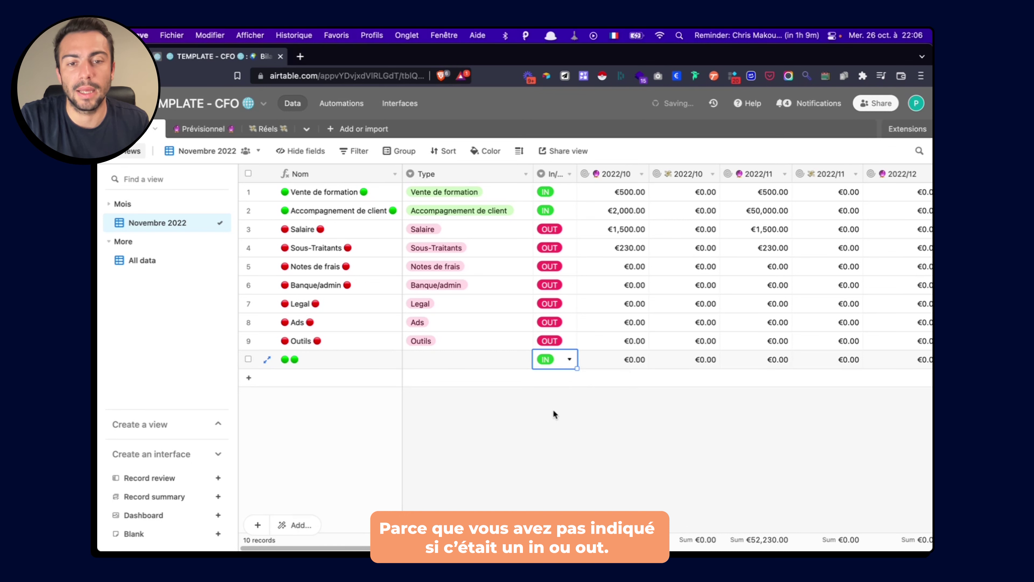
pyautogui.click(544, 361)
pyautogui.click(551, 442)
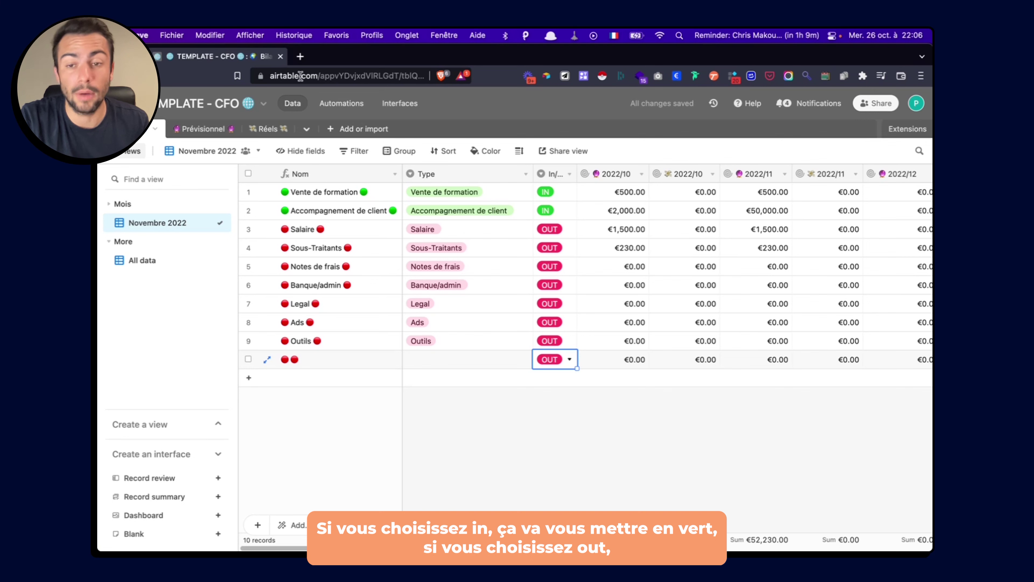
# - Look over the Prévisionnel and Réels tables, and return to the Bilan table to review its monthly columns
pyautogui.click(203, 129)
pyautogui.click(265, 129)
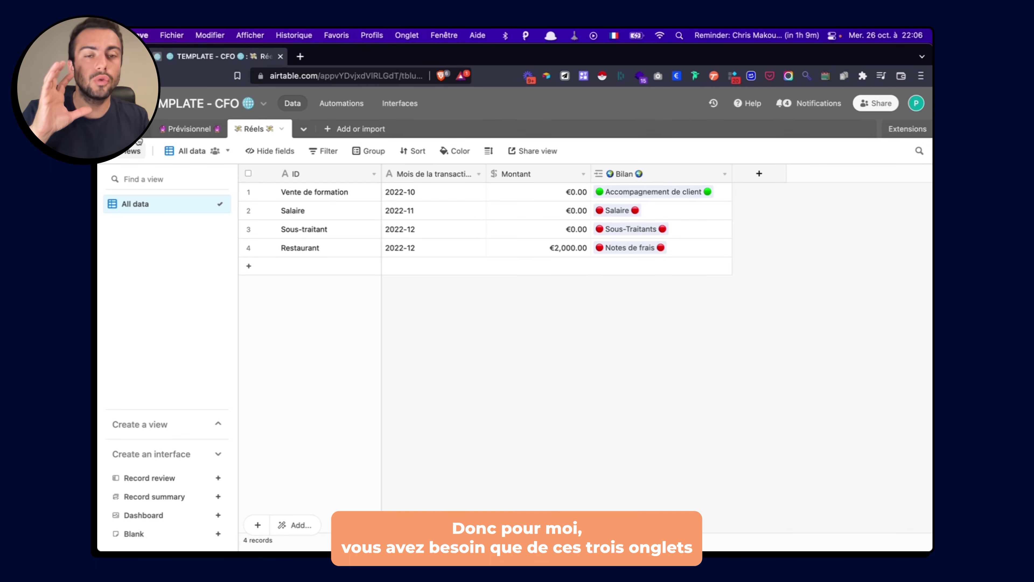
pyautogui.click(139, 129)
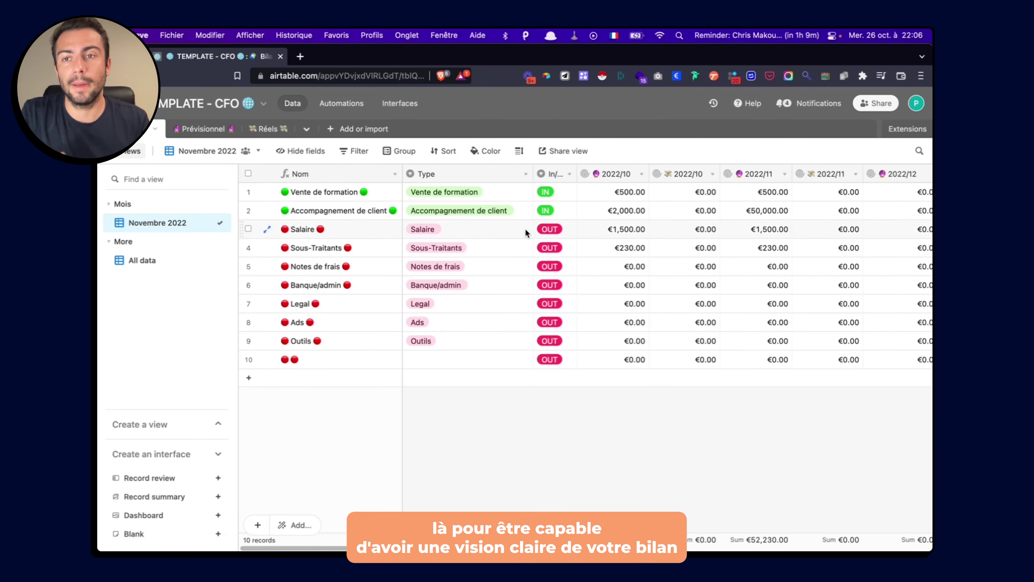
pyautogui.hscroll(5, 592, 190)
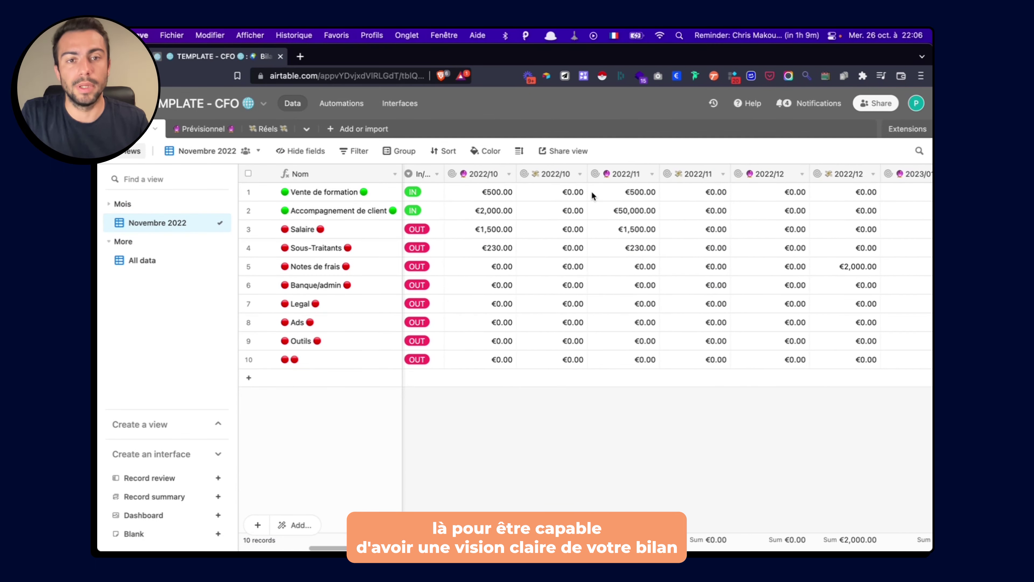
pyautogui.hscroll(3, 592, 194)
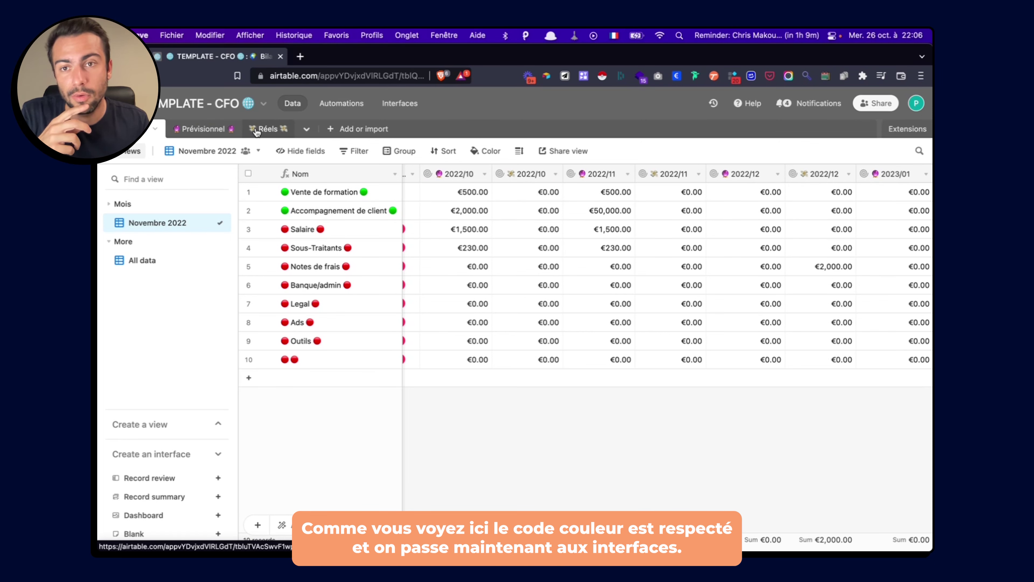
# - Open the Bilan financier interface and view the Salaire record on the Détails par type de dépenses page
pyautogui.click(407, 104)
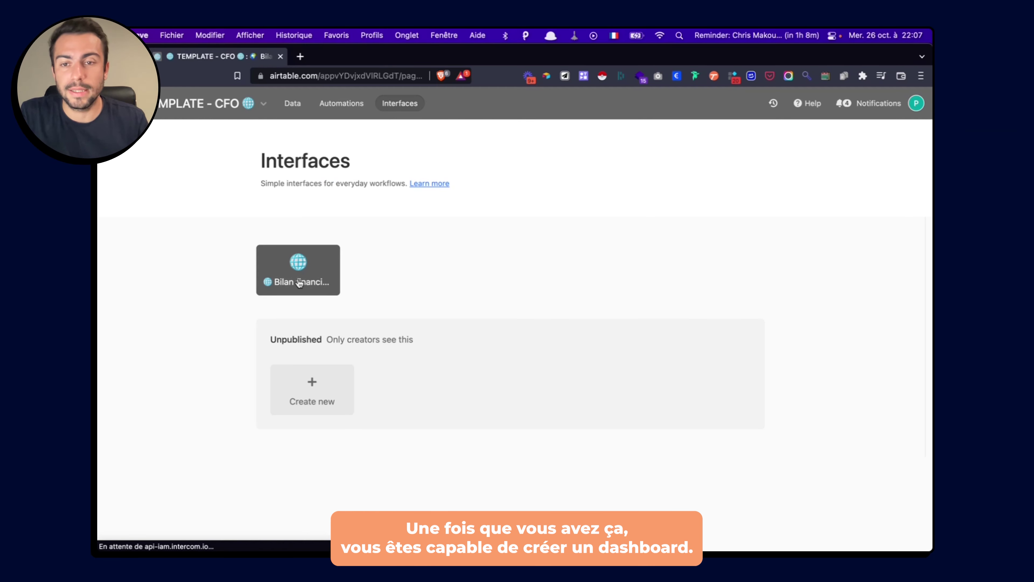
pyautogui.click(298, 278)
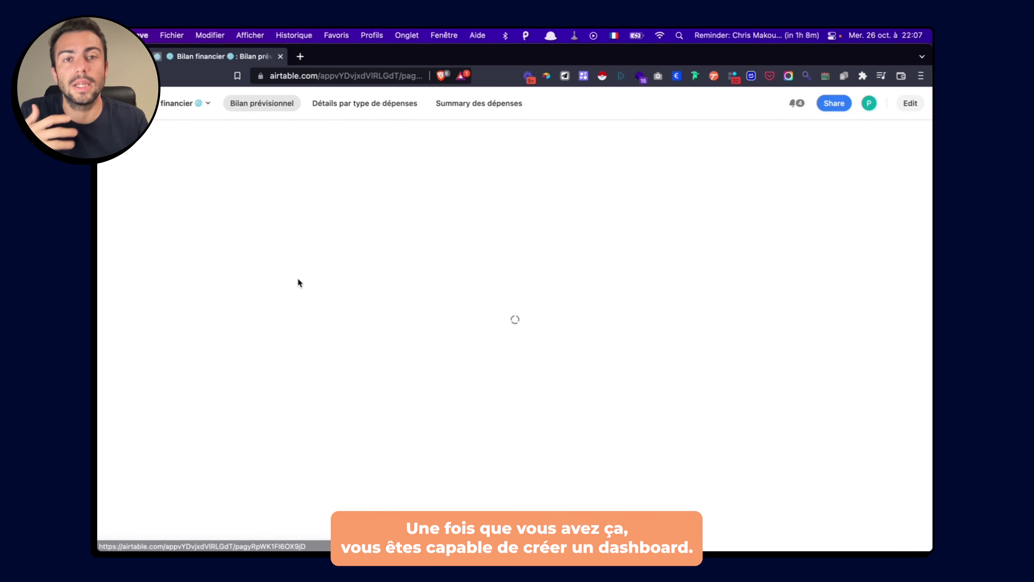
pyautogui.click(358, 107)
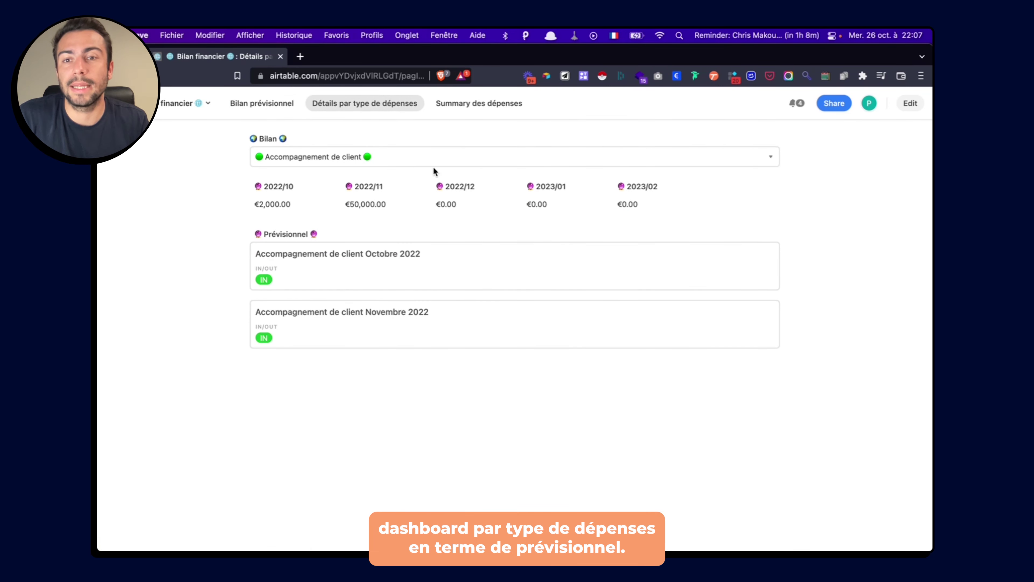
pyautogui.click(392, 162)
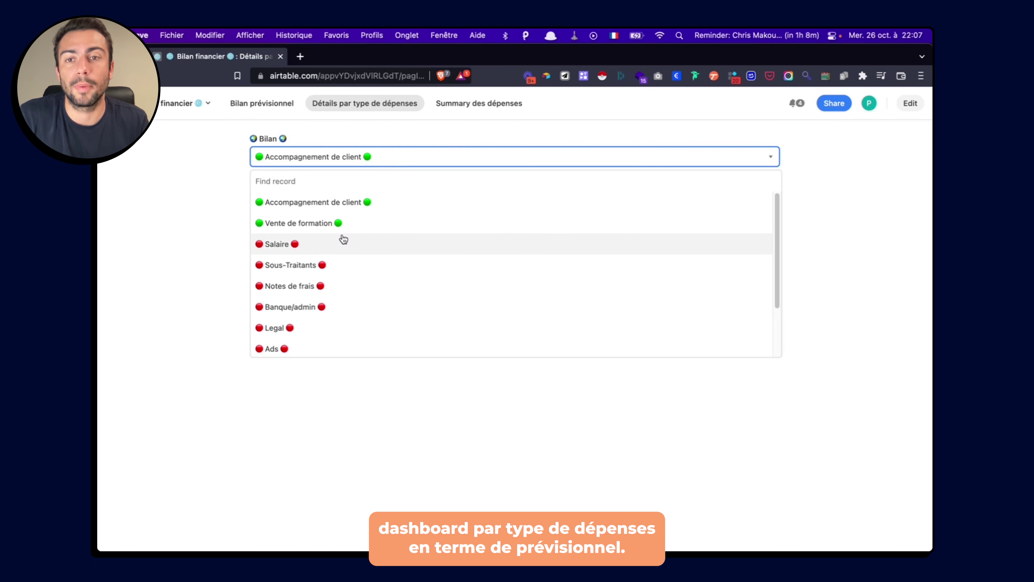
pyautogui.click(341, 240)
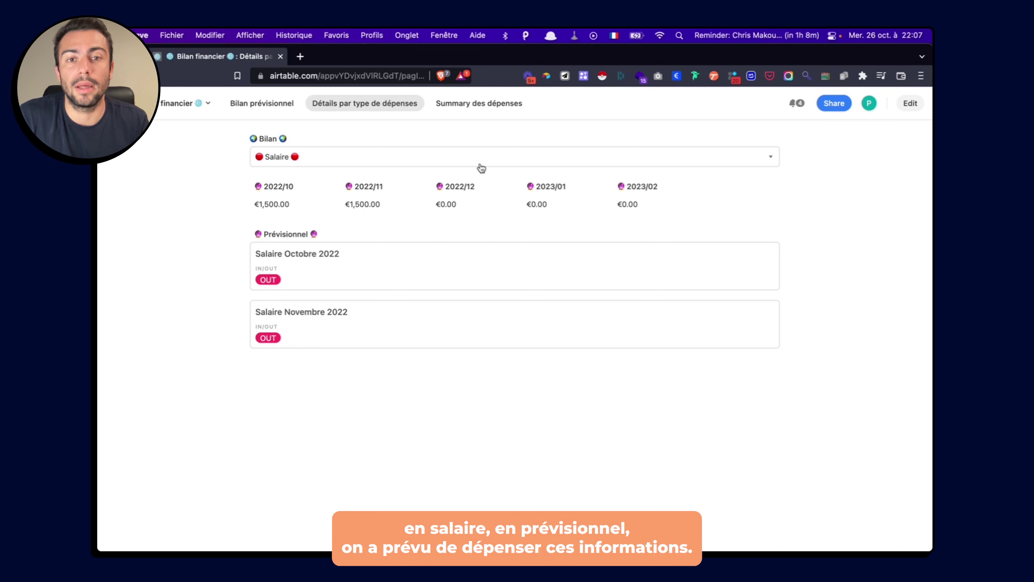
# - Edit the Détails par type de dépenses page, duplicating the 2022/10 field and deleting the copy
pyautogui.click(911, 103)
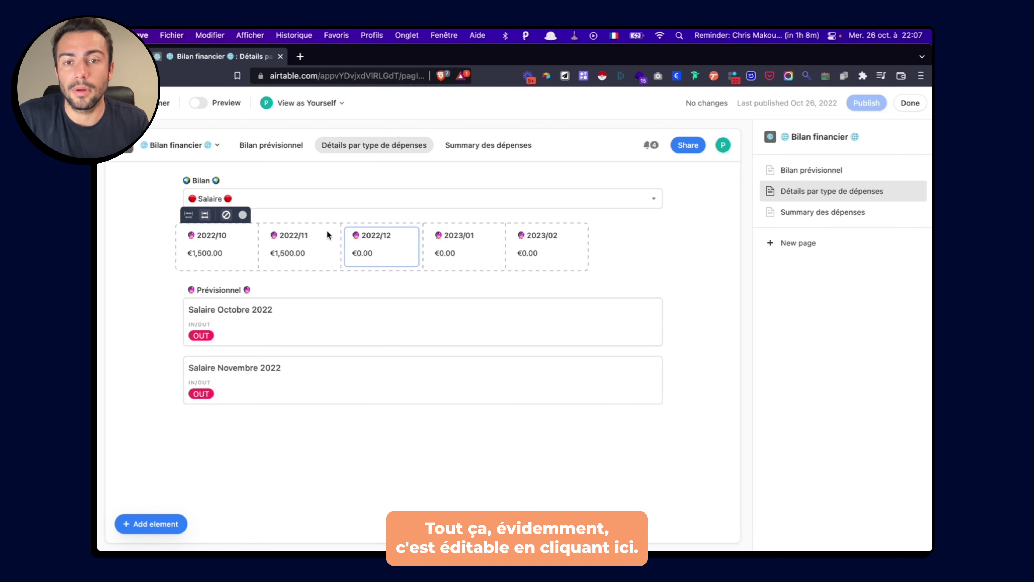
pyautogui.click(235, 250)
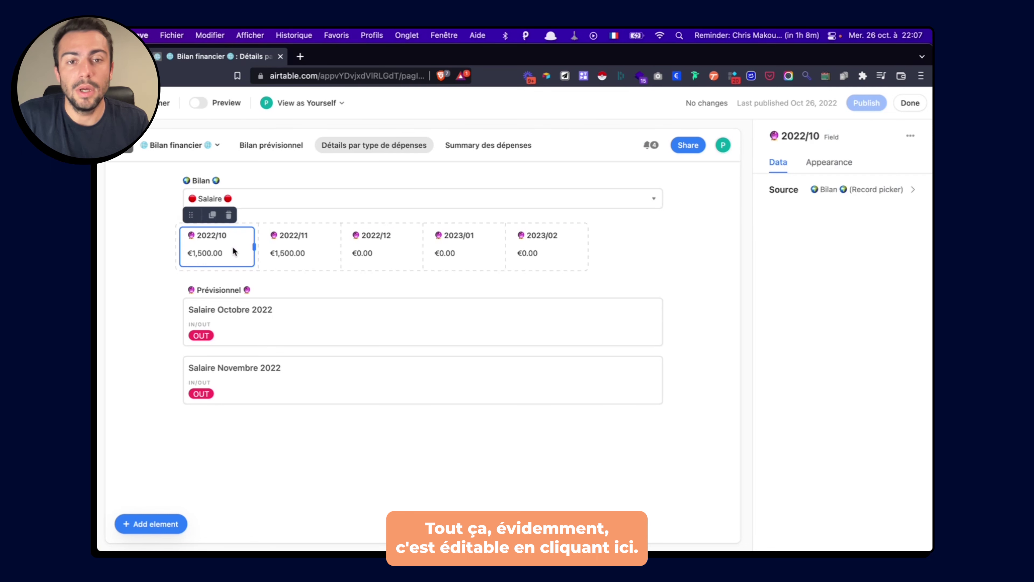
pyautogui.click(210, 220)
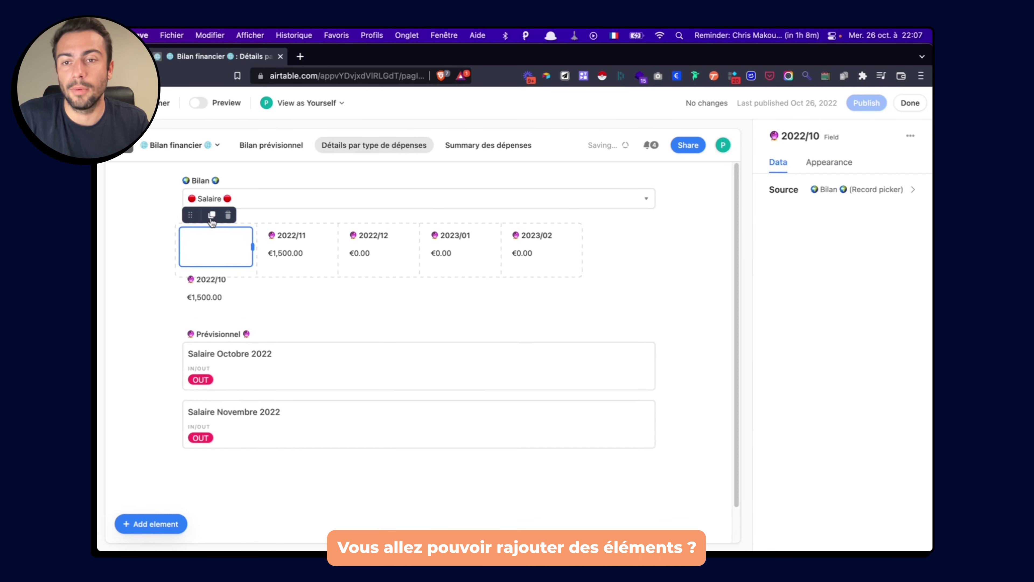
pyautogui.click(214, 286)
pyautogui.press('Delete')
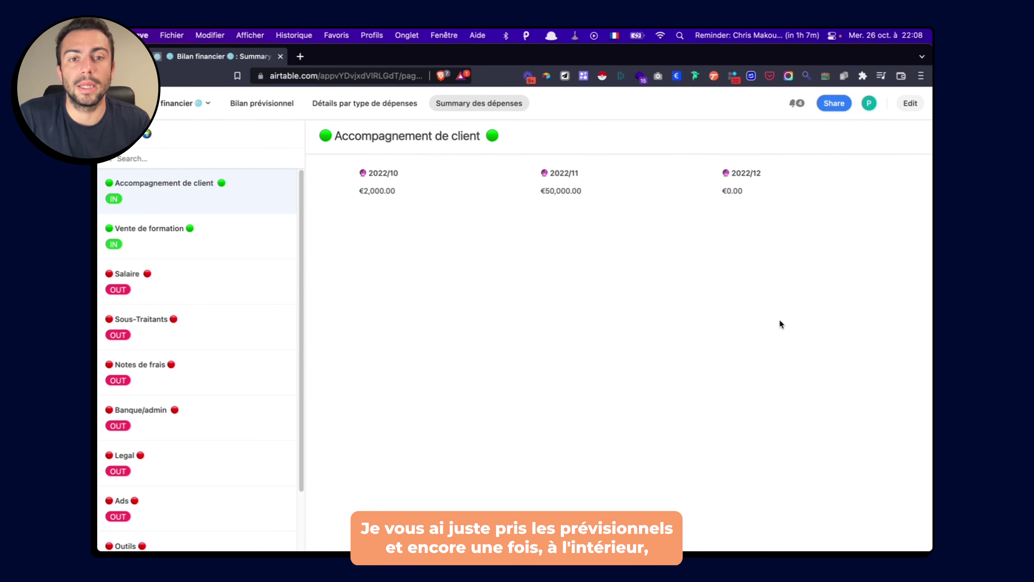
# - Review the forecast details on the Summary des dépenses page for each category from Vente de formation down to Legal
pyautogui.click(200, 248)
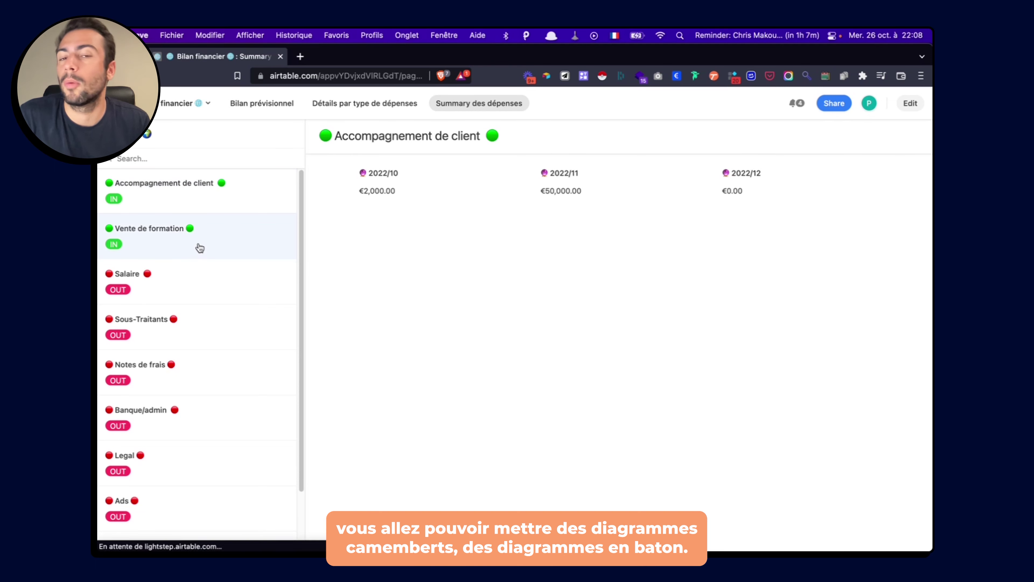
pyautogui.click(187, 296)
pyautogui.click(190, 330)
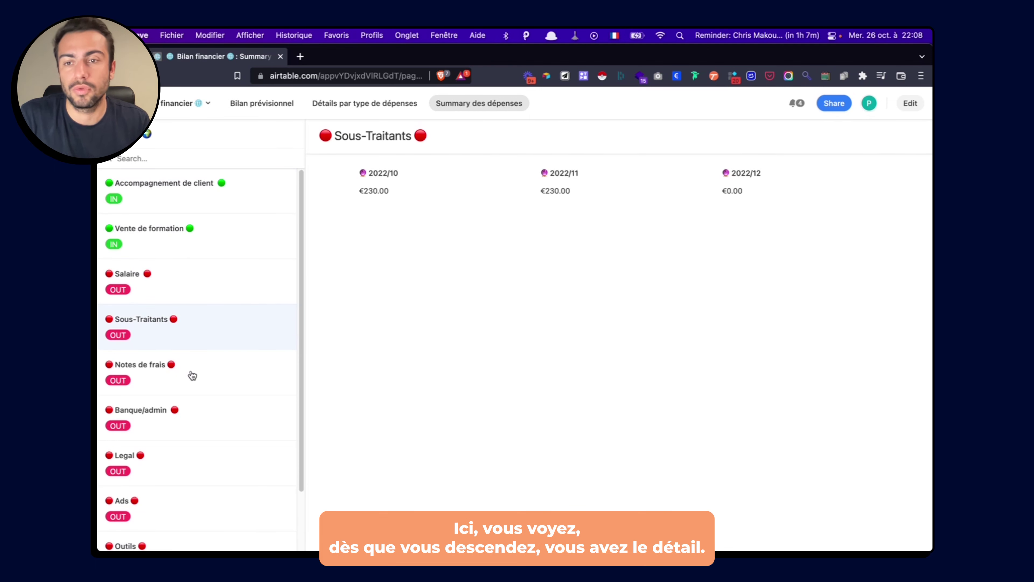
pyautogui.click(190, 374)
pyautogui.click(181, 421)
pyautogui.click(185, 460)
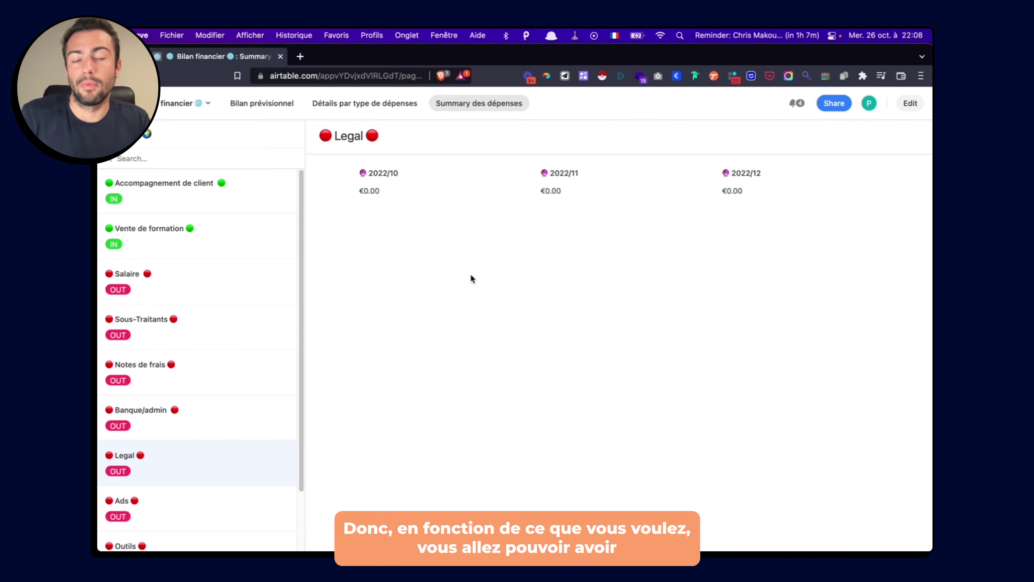
# - Edit the Bilan prévisionnel page and add a Chart element to its empty canvas
pyautogui.click(261, 104)
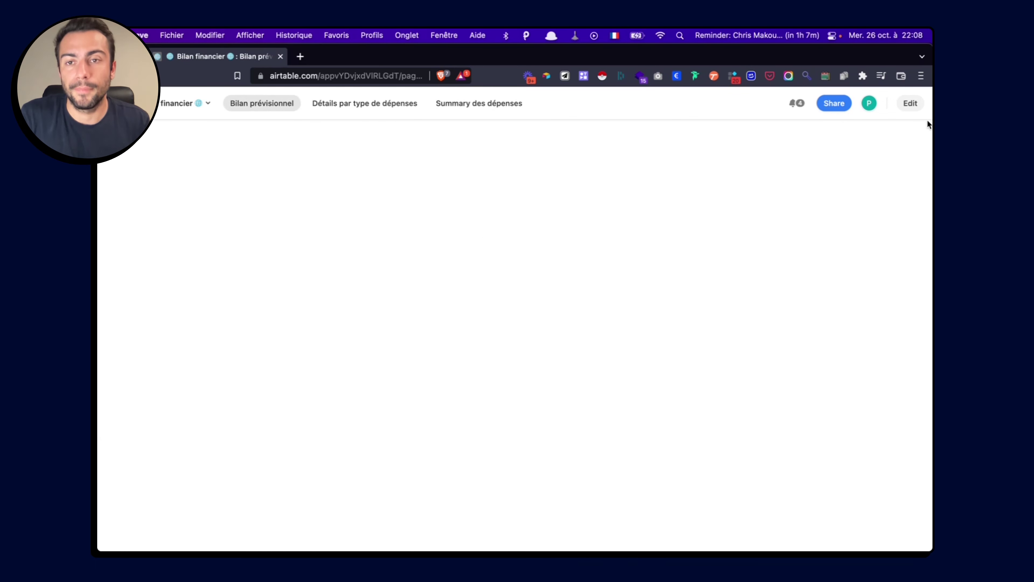
pyautogui.click(905, 109)
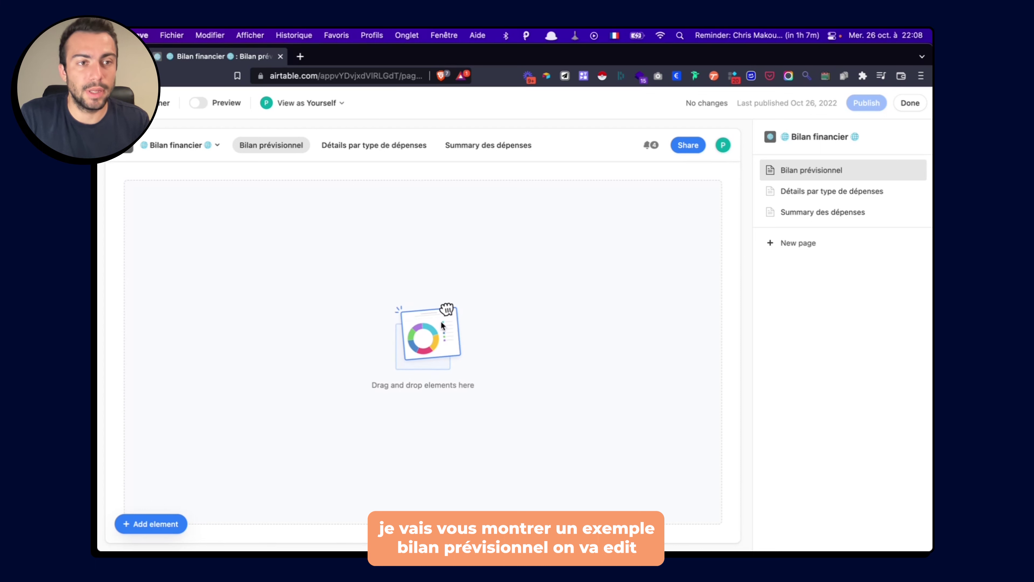
pyautogui.click(140, 524)
pyautogui.scroll(-3, 267, 443)
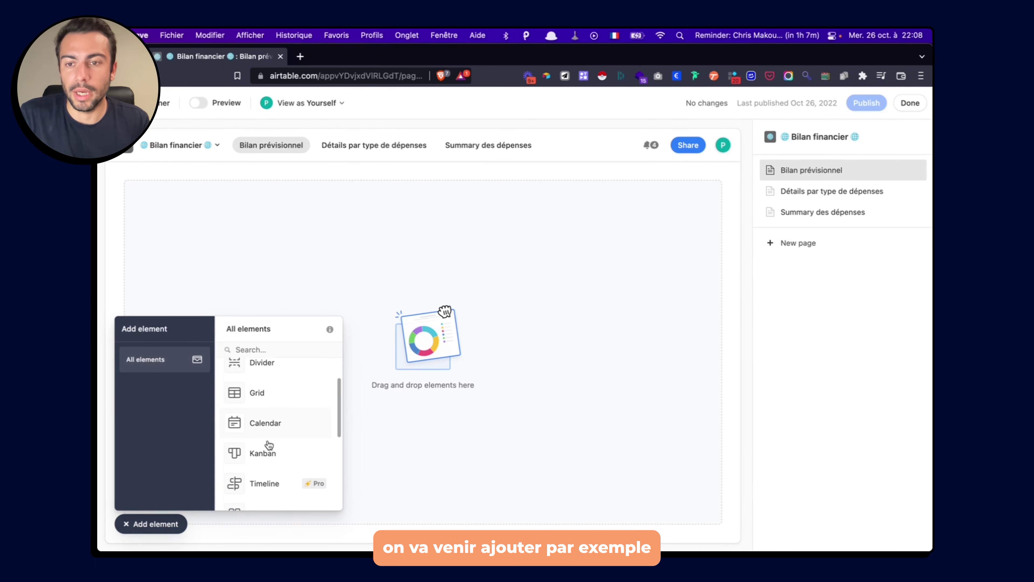
pyautogui.scroll(-1, 268, 445)
pyautogui.moveTo(259, 461); pyautogui.dragTo(414, 306)
pyautogui.click(543, 471)
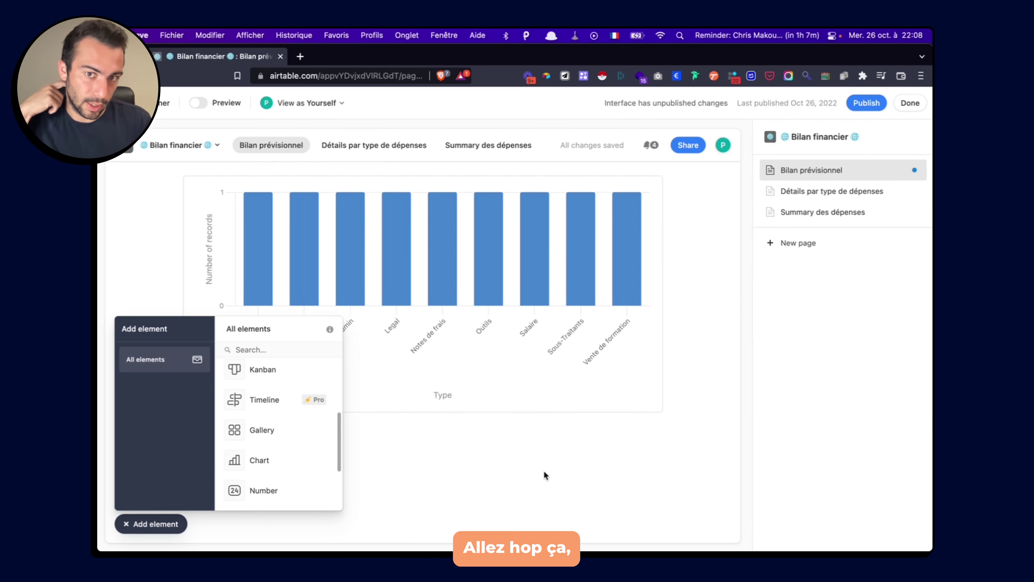
# - Configure the chart's X-axis with the Type field, bars coloured by type, and Ascending direction
pyautogui.click(566, 287)
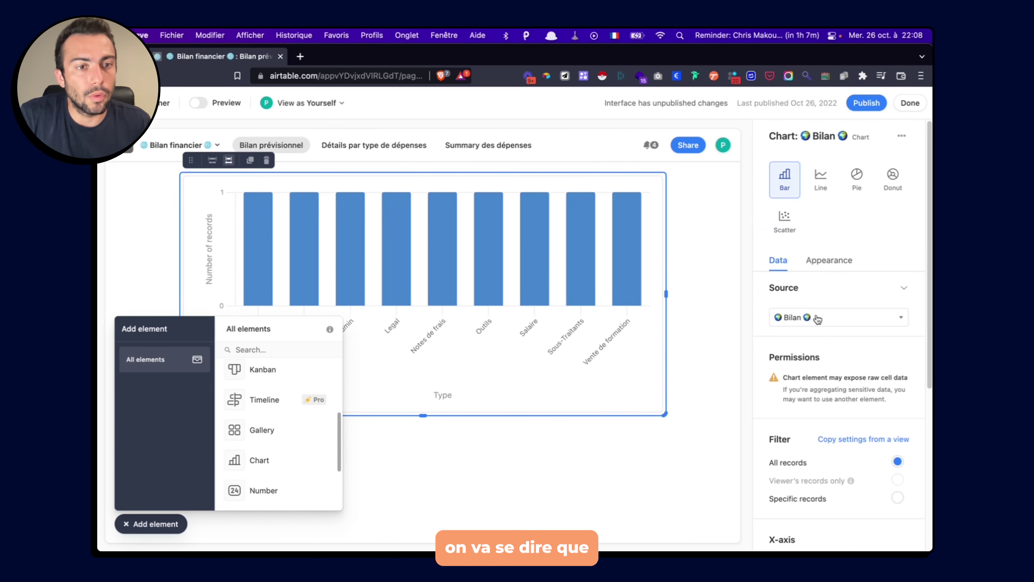
pyautogui.scroll(-4, 829, 347)
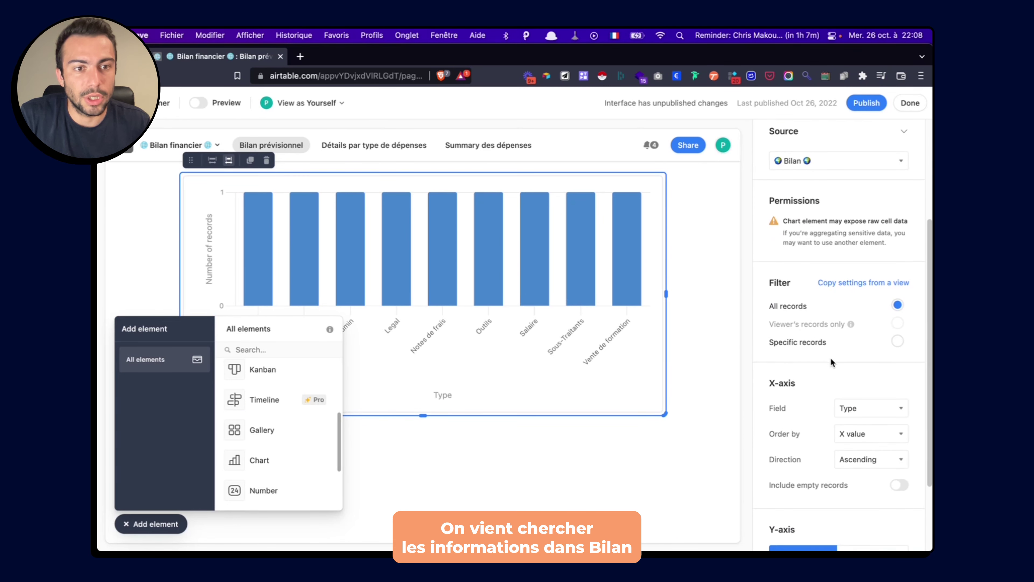
pyautogui.scroll(-3, 831, 361)
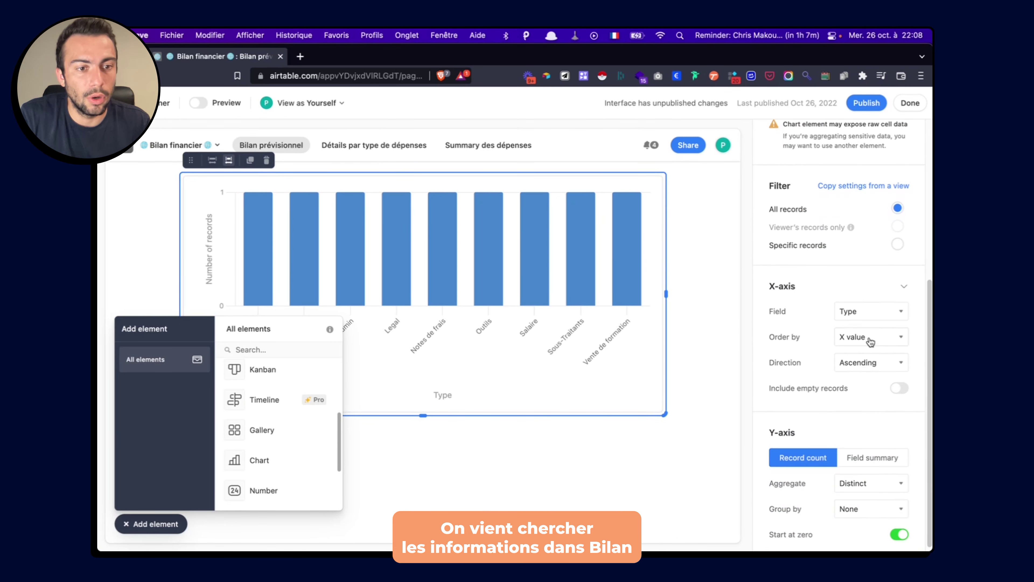
pyautogui.click(864, 317)
pyautogui.click(905, 376)
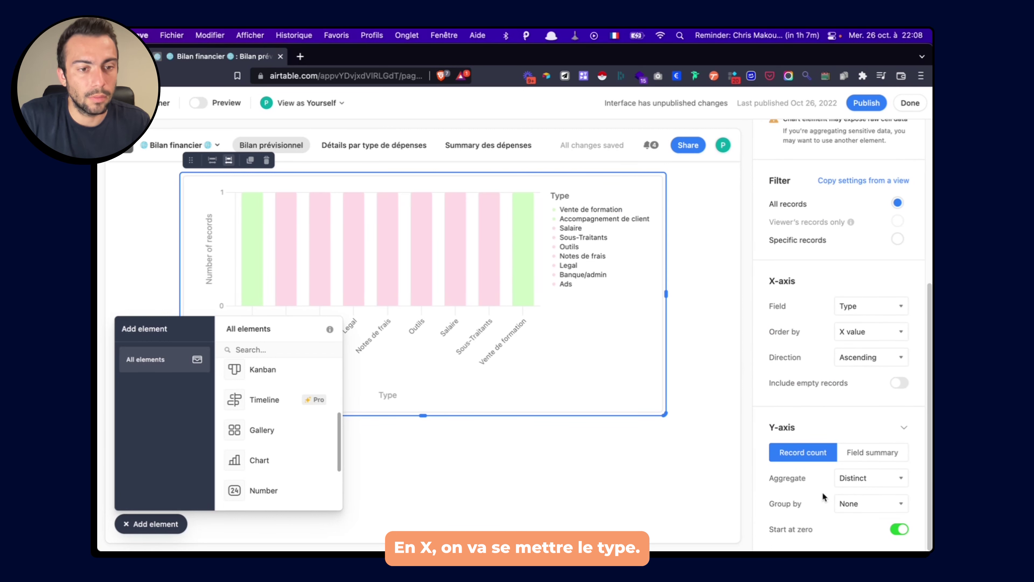
pyautogui.click(872, 357)
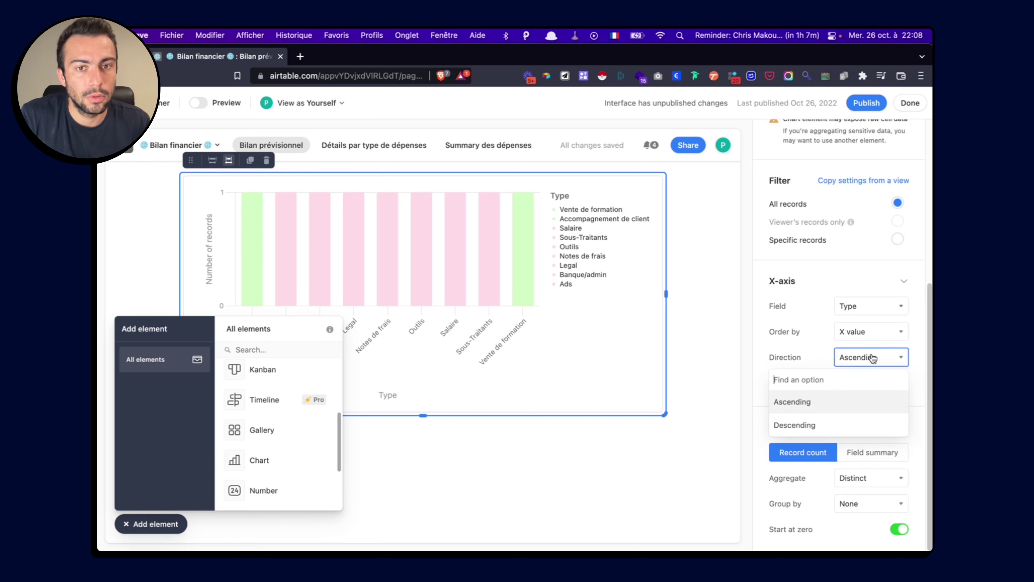
pyautogui.click(834, 409)
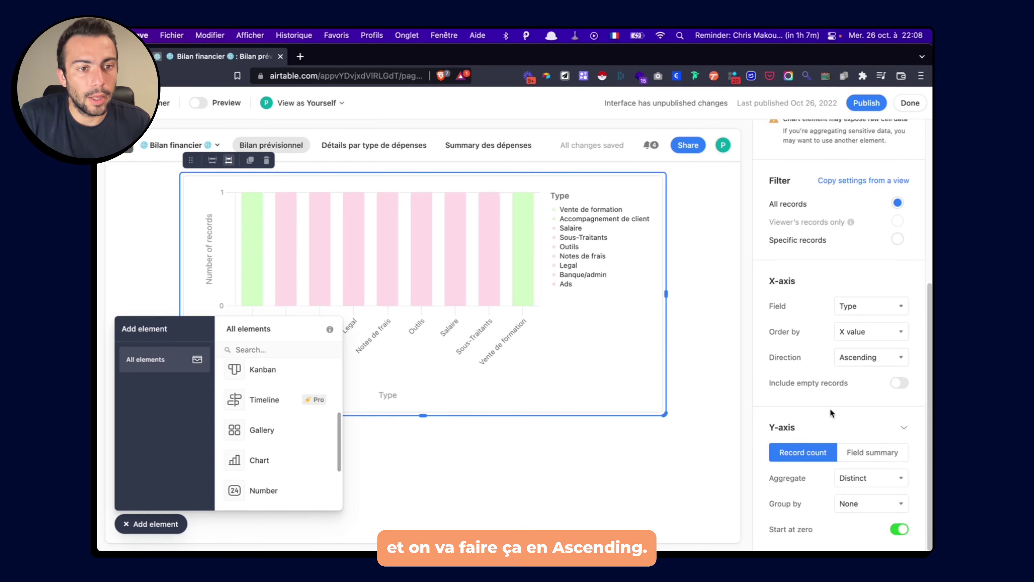
# - Base the chart's Y-axis on a field summary and turn off Start at zero
pyautogui.click(864, 453)
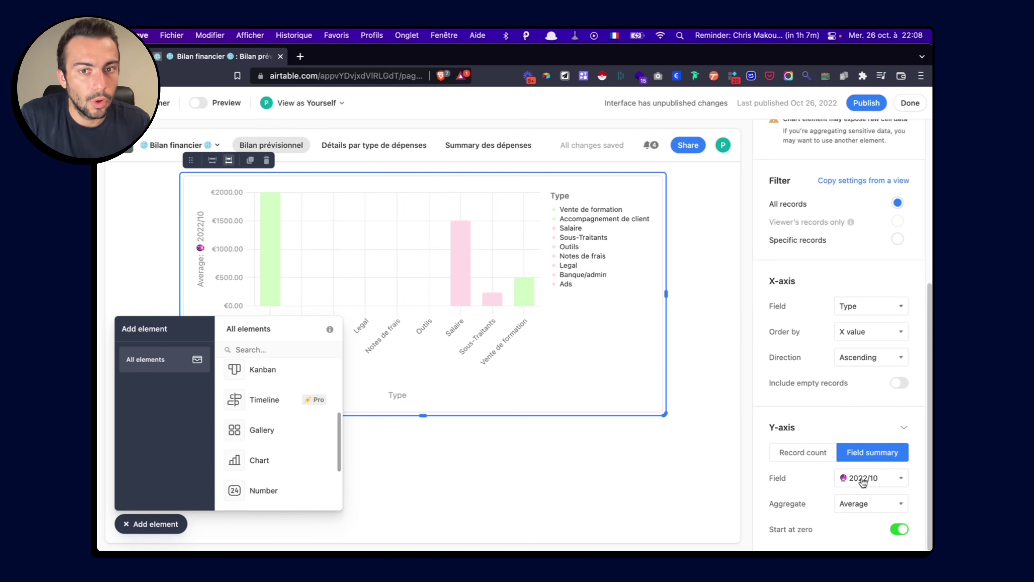
pyautogui.click(862, 505)
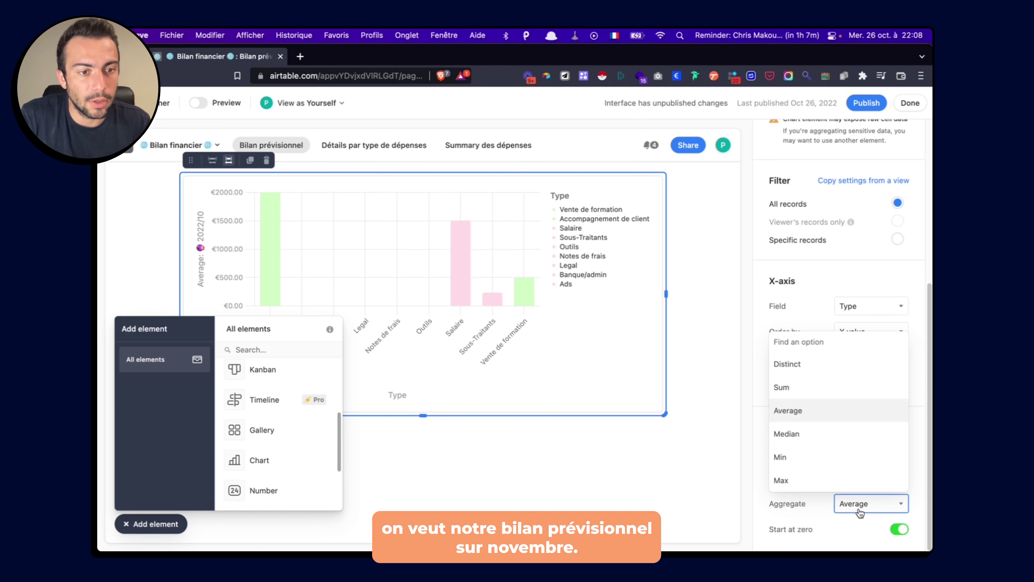
pyautogui.click(841, 529)
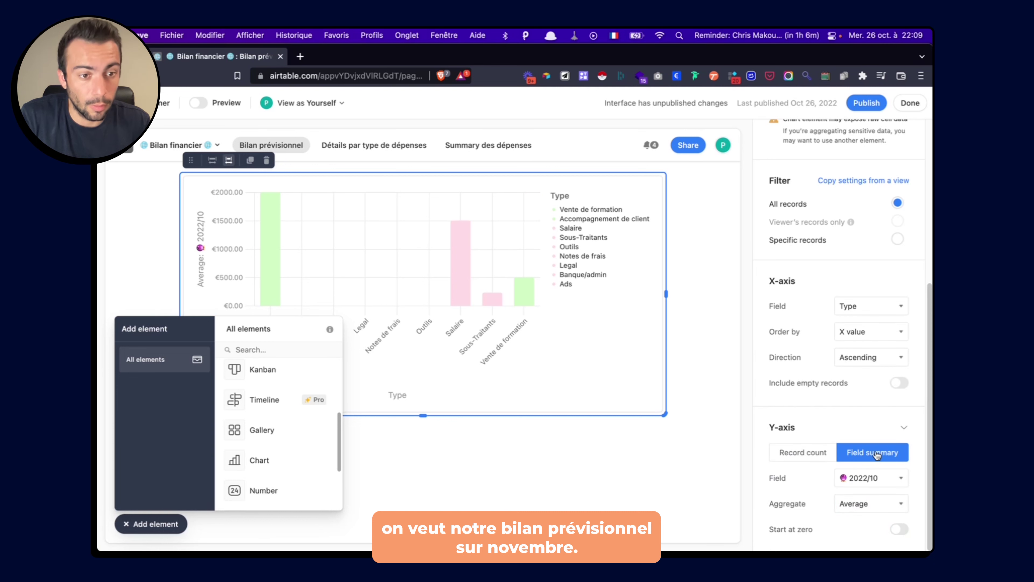
# - Plot the Sum of the forecast 🔮 2022/10 field on the chart's Y-axis and group the bars by In/Out
pyautogui.click(867, 479)
pyautogui.scroll(3, 825, 385)
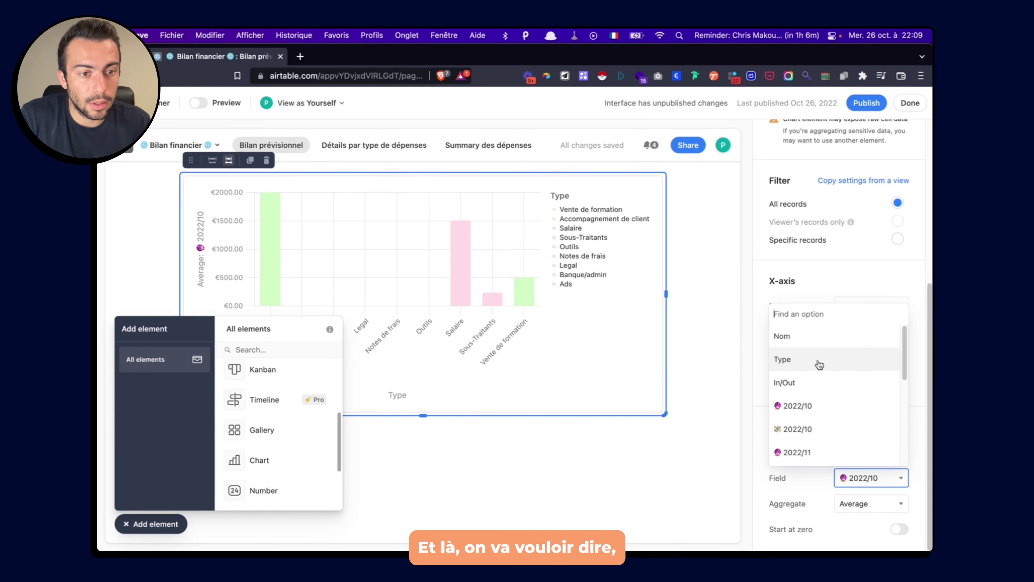
pyautogui.scroll(-3, 824, 408)
pyautogui.scroll(-3, 824, 414)
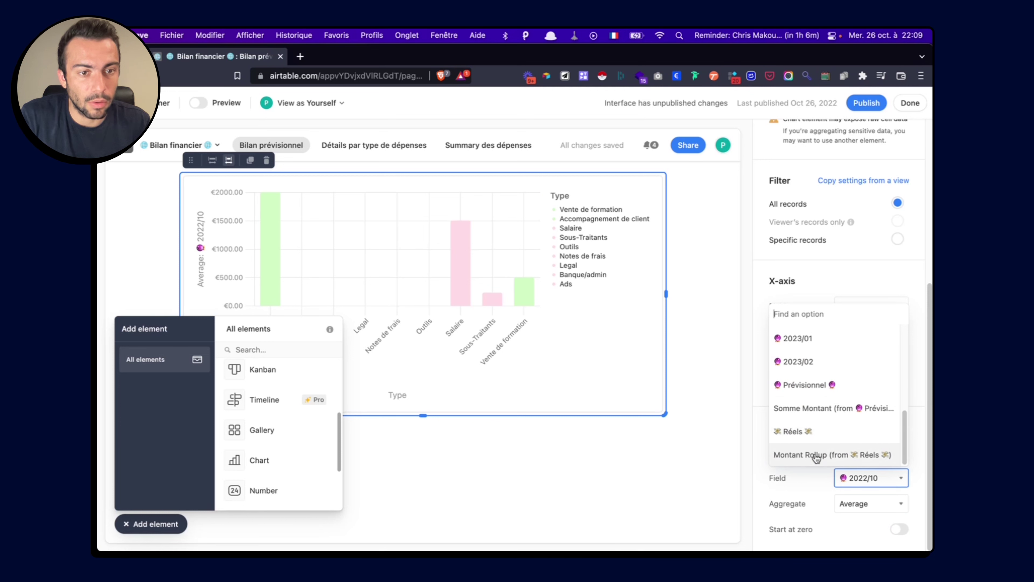
pyautogui.click(819, 439)
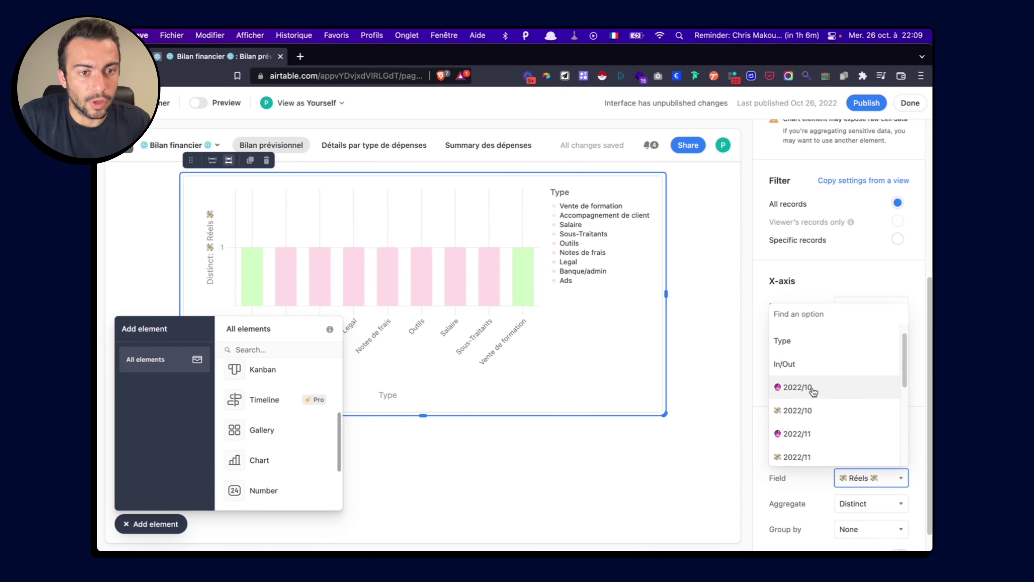
pyautogui.click(814, 392)
pyautogui.scroll(-1, 851, 506)
pyautogui.click(863, 506)
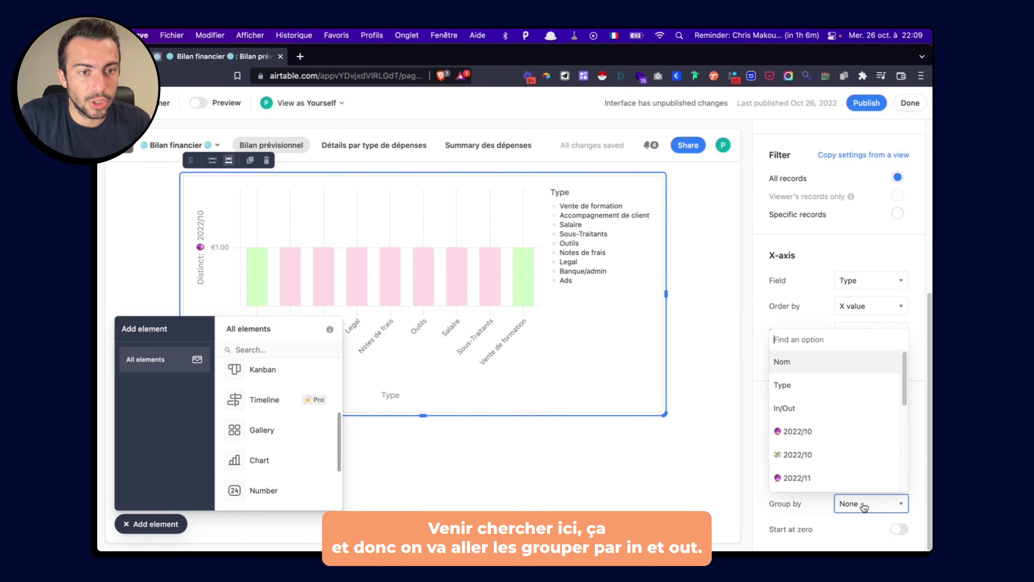
pyautogui.click(807, 409)
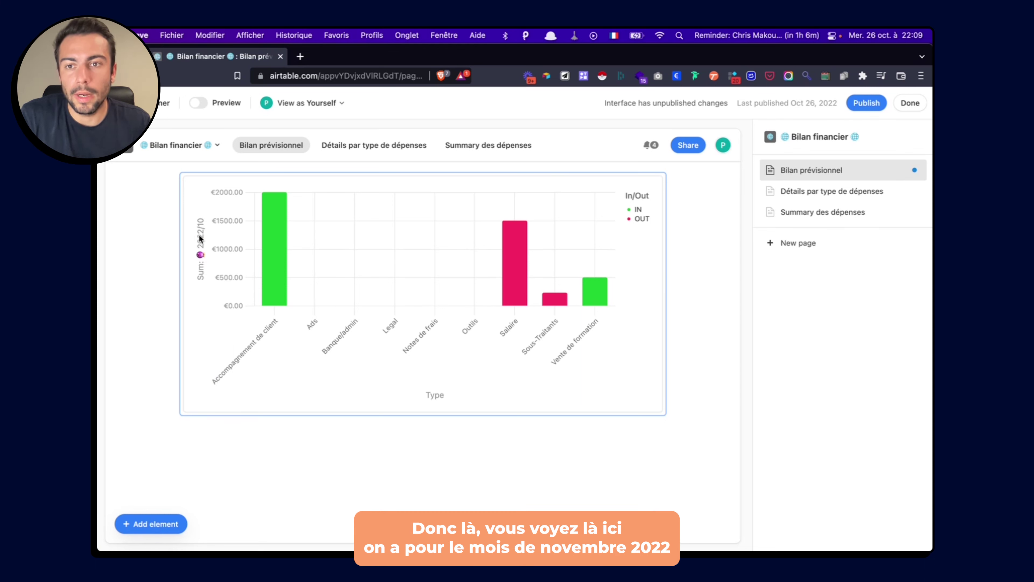
# - Publish the Bilan prévisionnel page and examine the forecast details of the chart's bars in the live interface
pyautogui.click(276, 226)
pyautogui.click(911, 103)
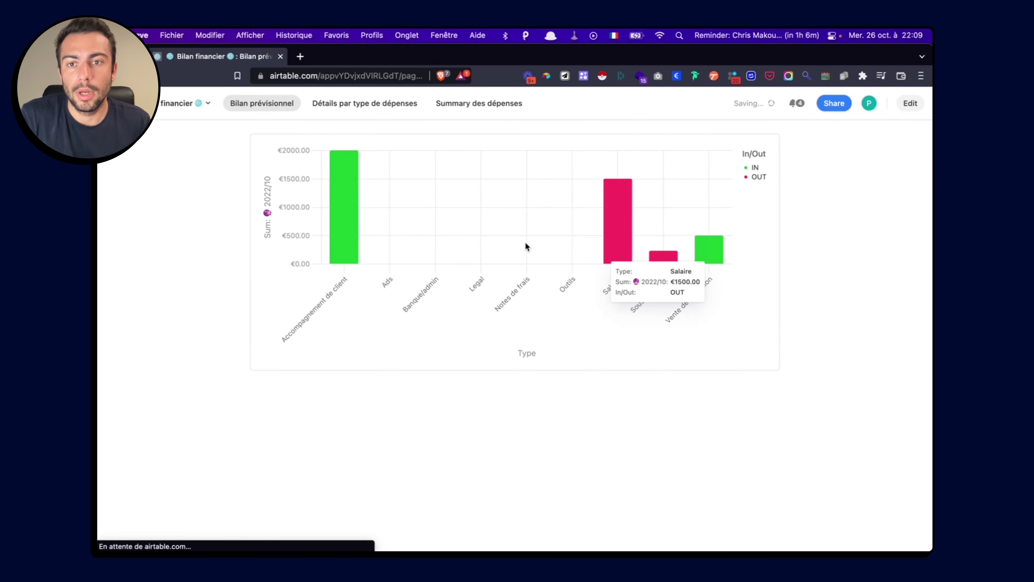
pyautogui.moveTo(340, 213)
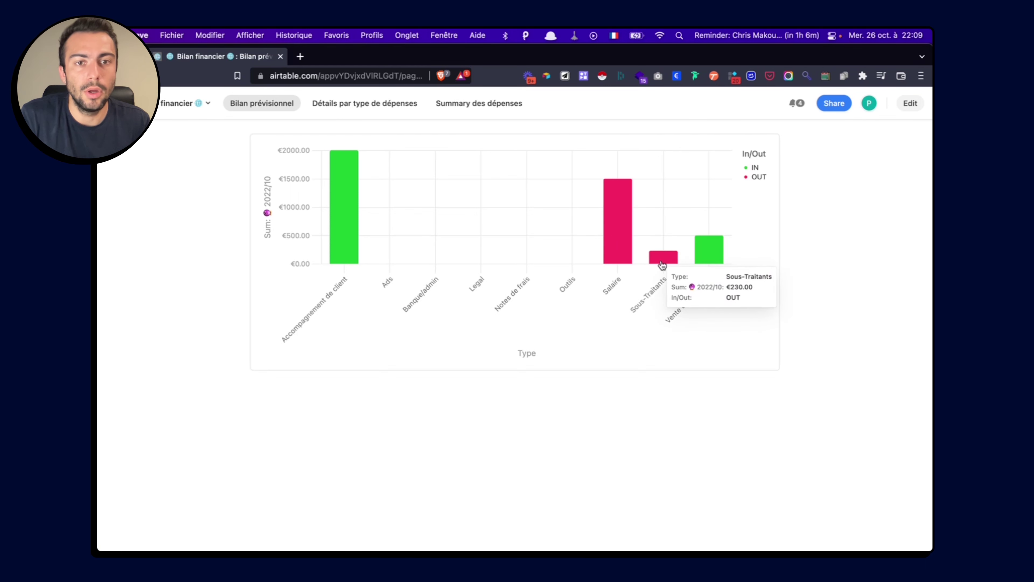
pyautogui.moveTo(715, 253)
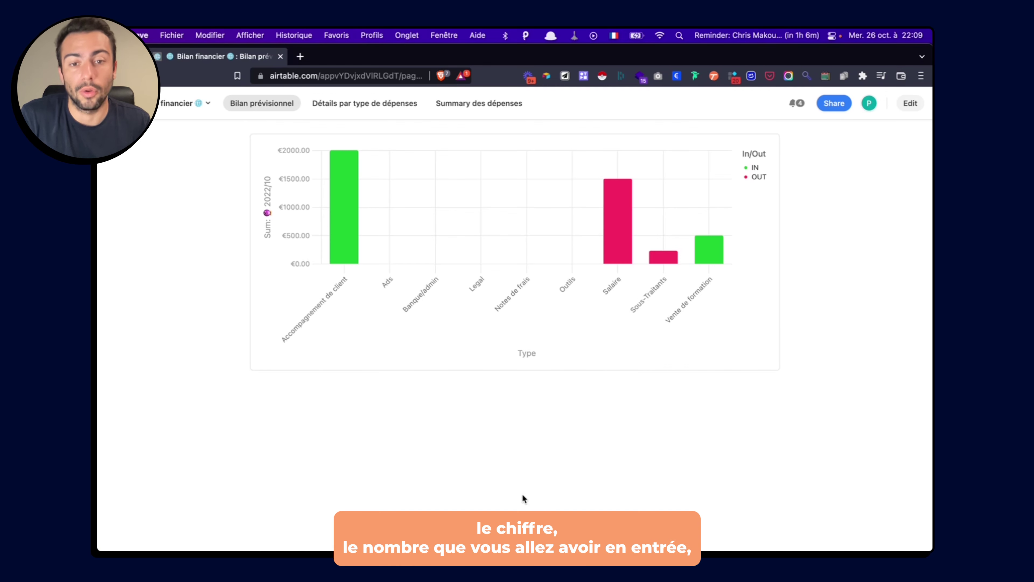
# - Reopen the Bilan prévisionnel page for editing and add a Number element below the chart
pyautogui.click(905, 105)
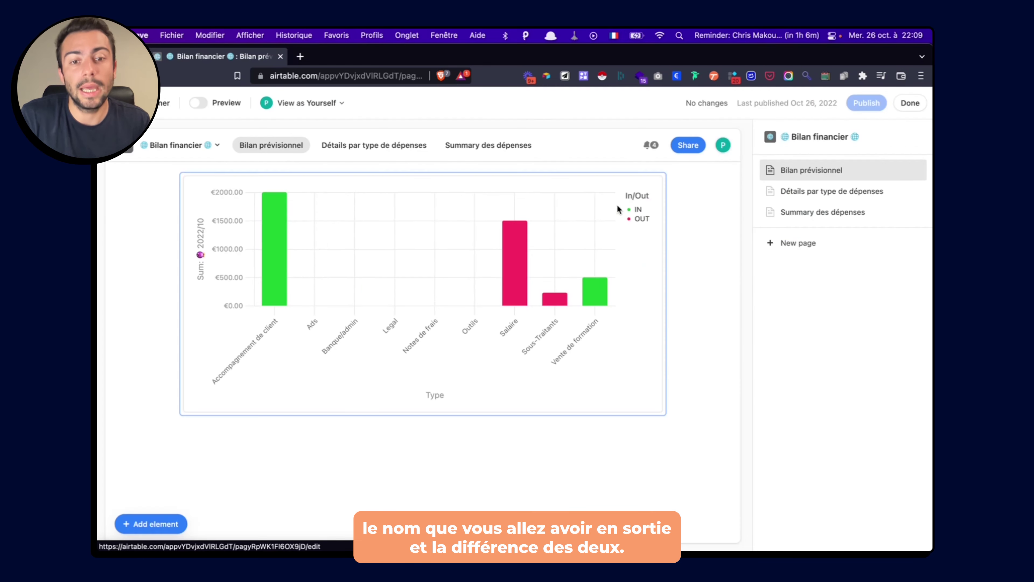
pyautogui.click(153, 524)
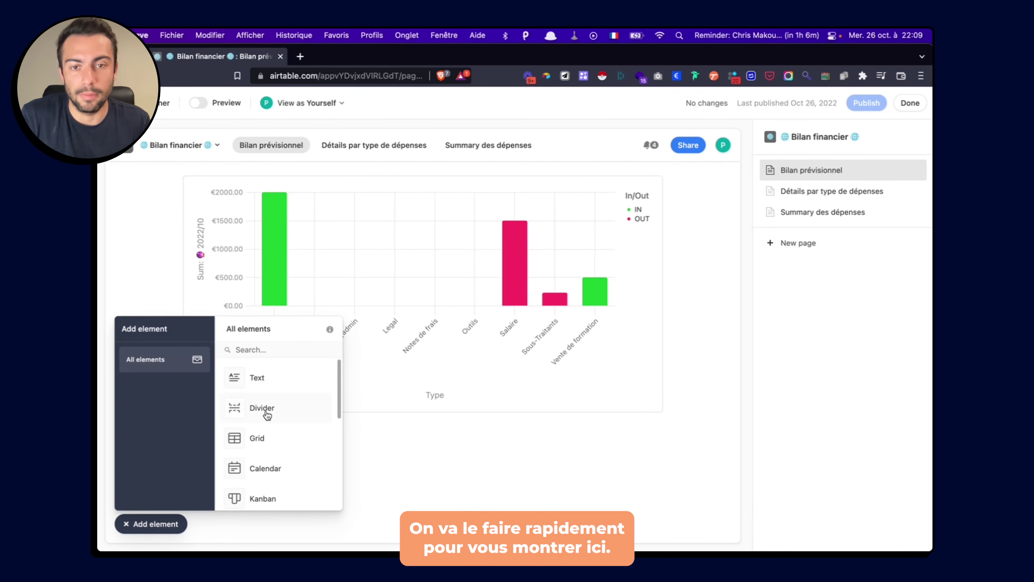
pyautogui.scroll(-5, 266, 415)
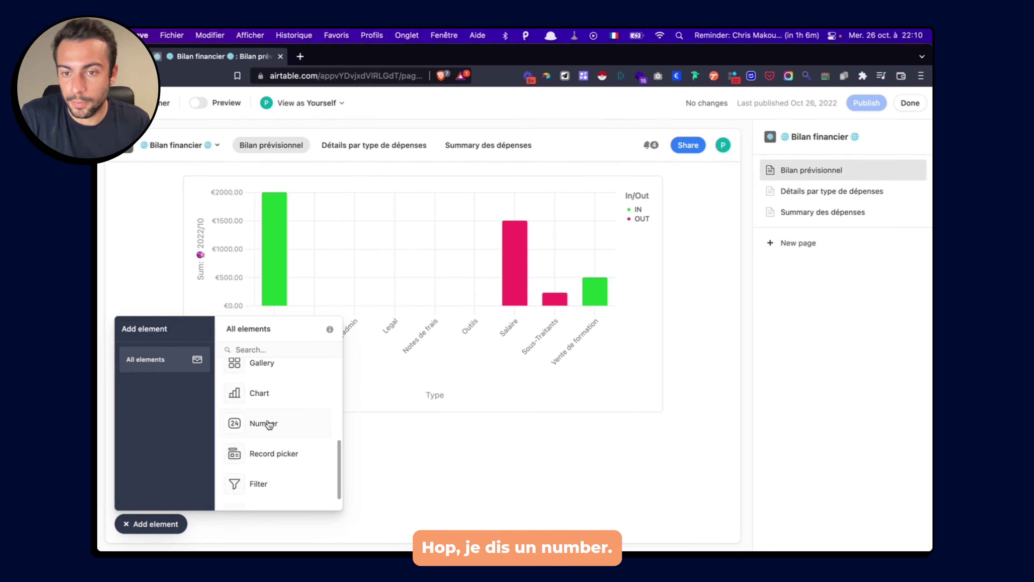
pyautogui.moveTo(436, 464); pyautogui.dragTo(416, 444)
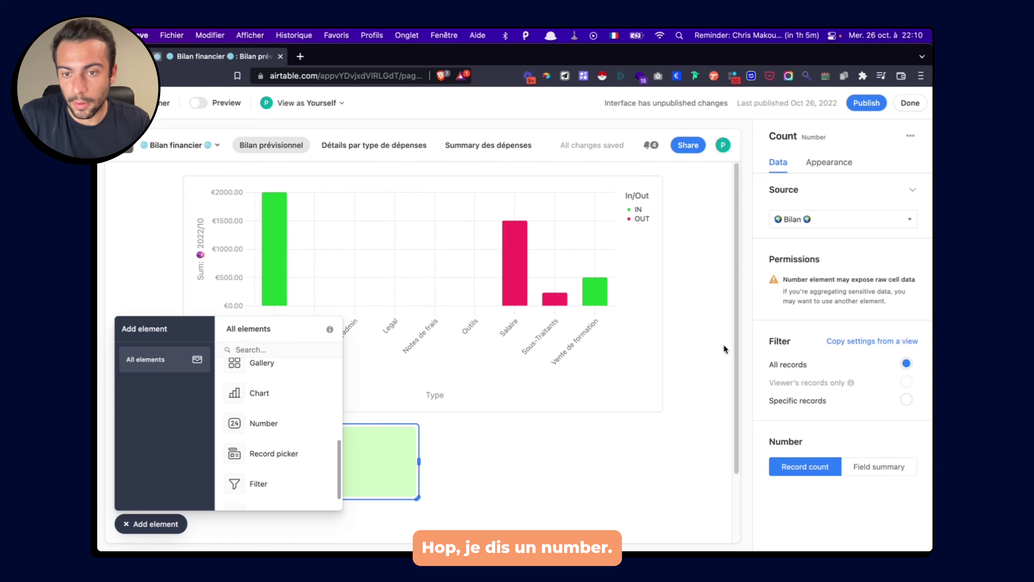
pyautogui.click(666, 446)
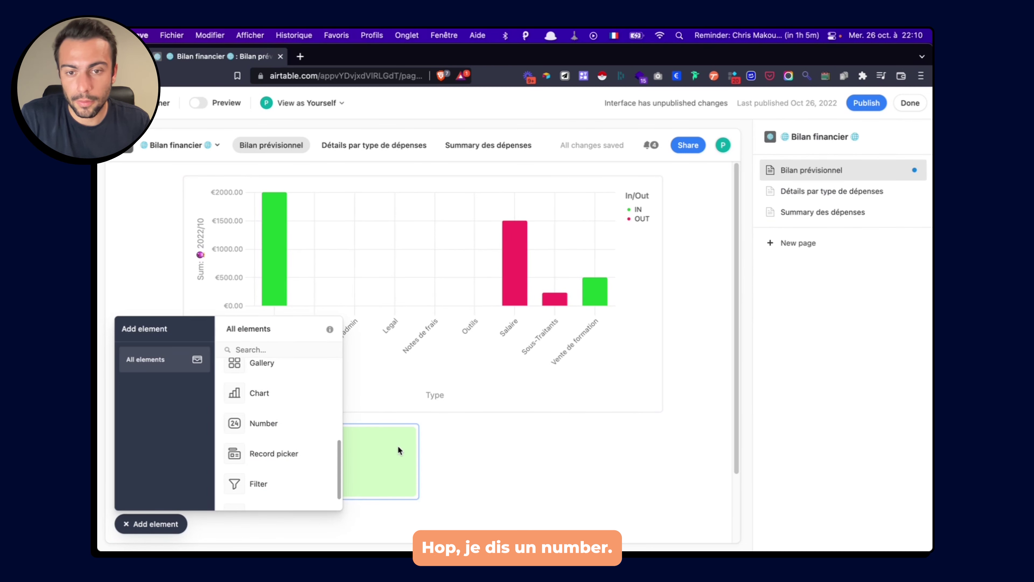
pyautogui.click(163, 524)
pyautogui.click(354, 464)
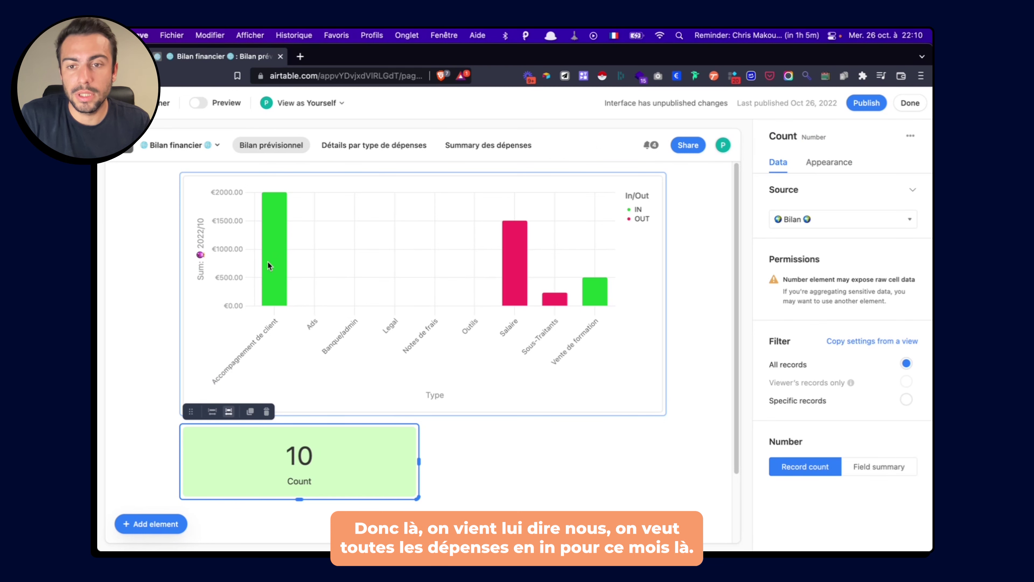
# - Limit the number element to specific records and add a filter condition on the forecast 🔮 2022/10 field
pyautogui.click(789, 401)
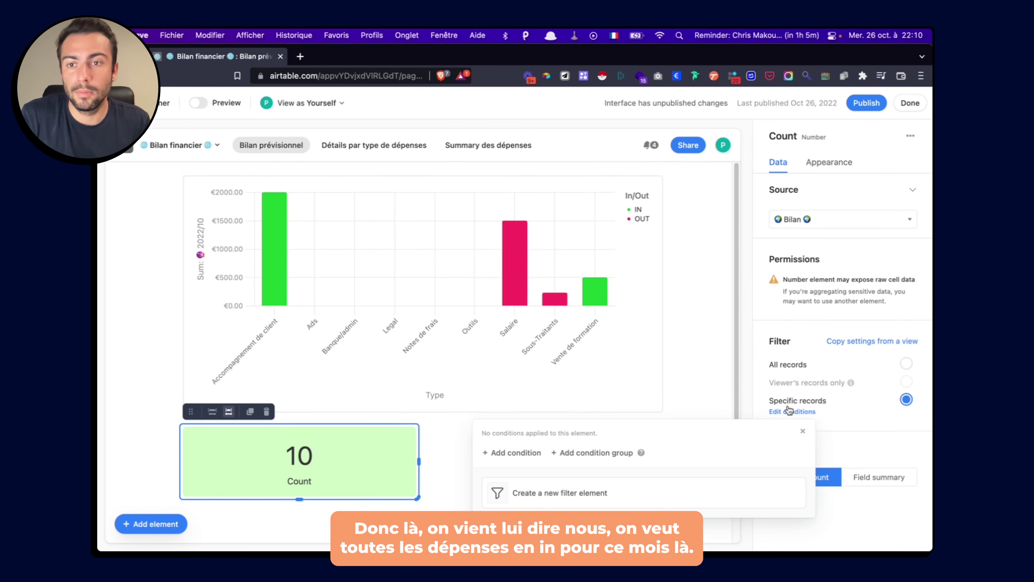
pyautogui.click(516, 452)
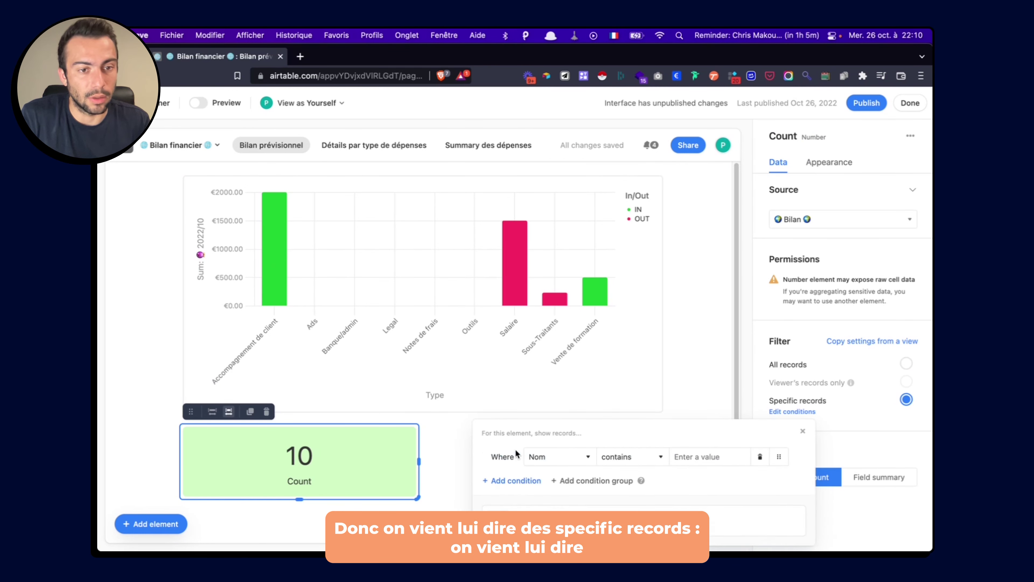
pyautogui.click(554, 456)
pyautogui.scroll(-2, 562, 394)
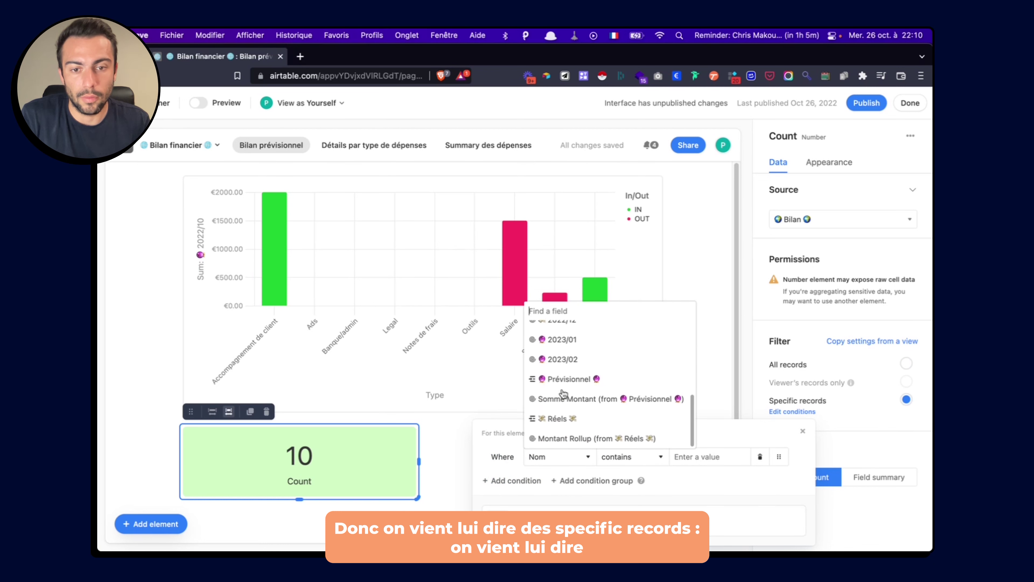
pyautogui.scroll(2, 563, 394)
pyautogui.click(562, 390)
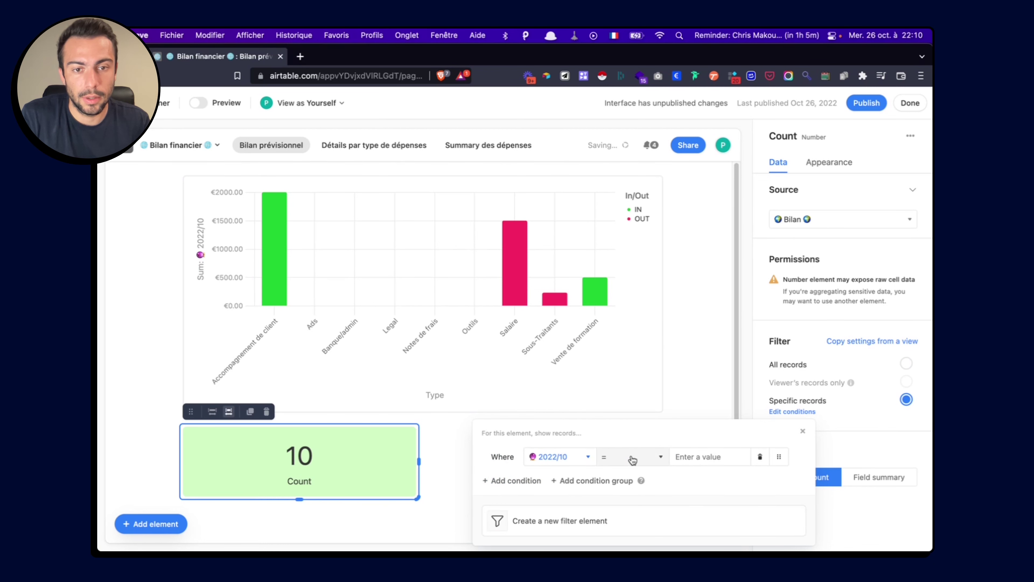
pyautogui.click(566, 457)
pyautogui.scroll(-4, 572, 391)
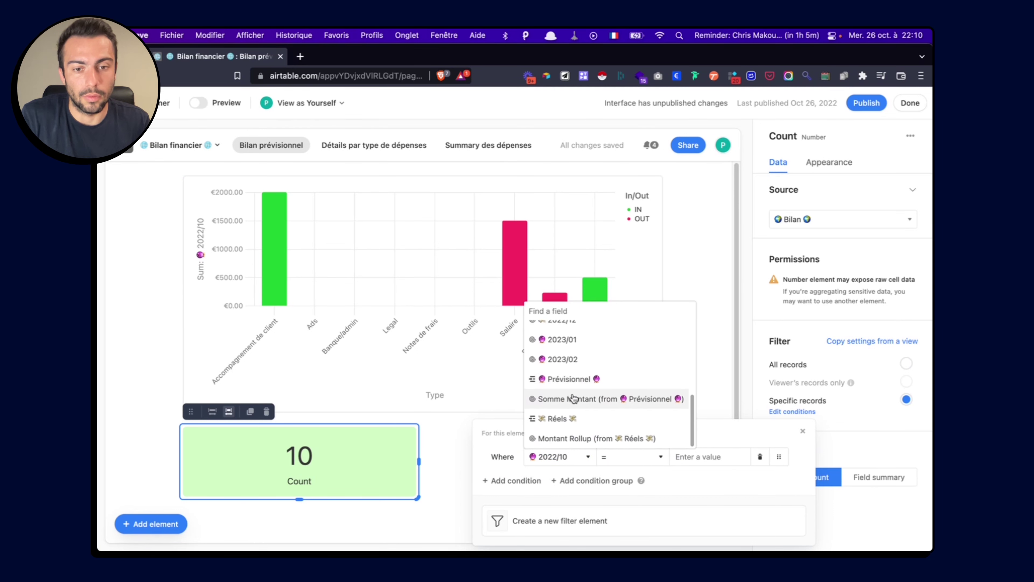
pyautogui.scroll(5, 575, 405)
pyautogui.scroll(-1, 574, 405)
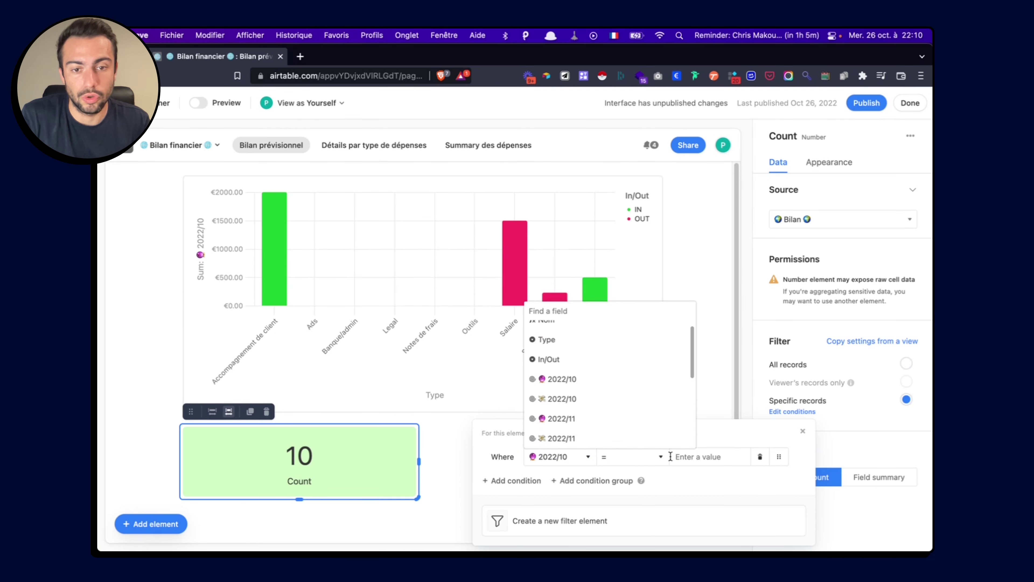
pyautogui.click(691, 476)
# - Add a filter condition that In/Out is IN and remove the 2022/10 condition
pyautogui.click(528, 483)
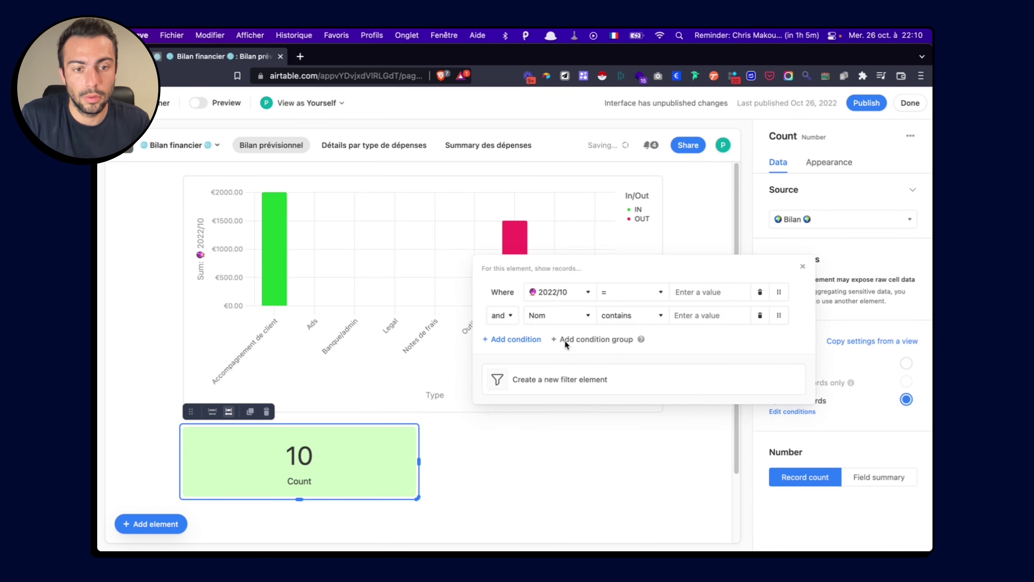
pyautogui.click(560, 322)
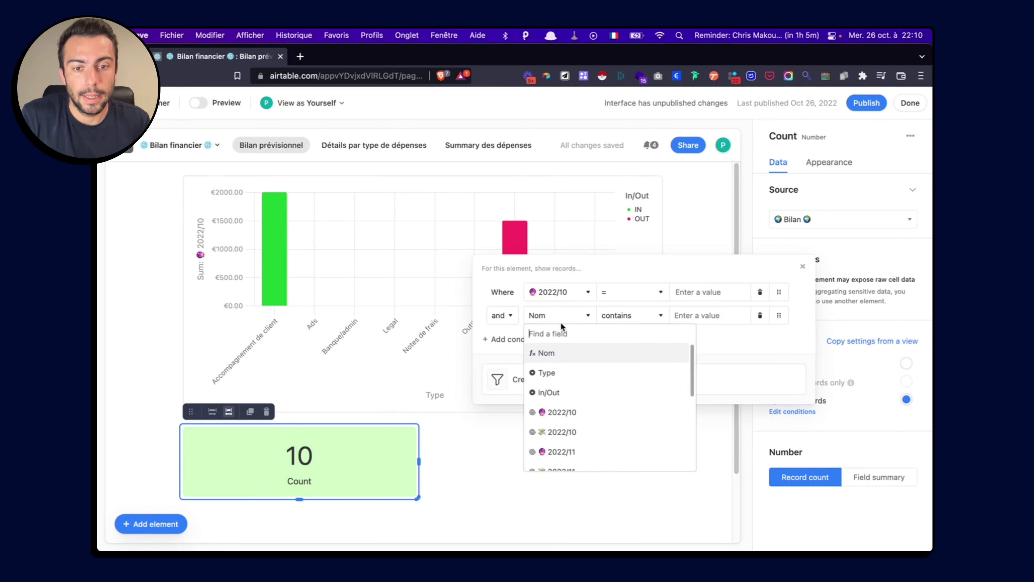
pyautogui.click(563, 390)
pyautogui.click(656, 319)
pyautogui.click(644, 357)
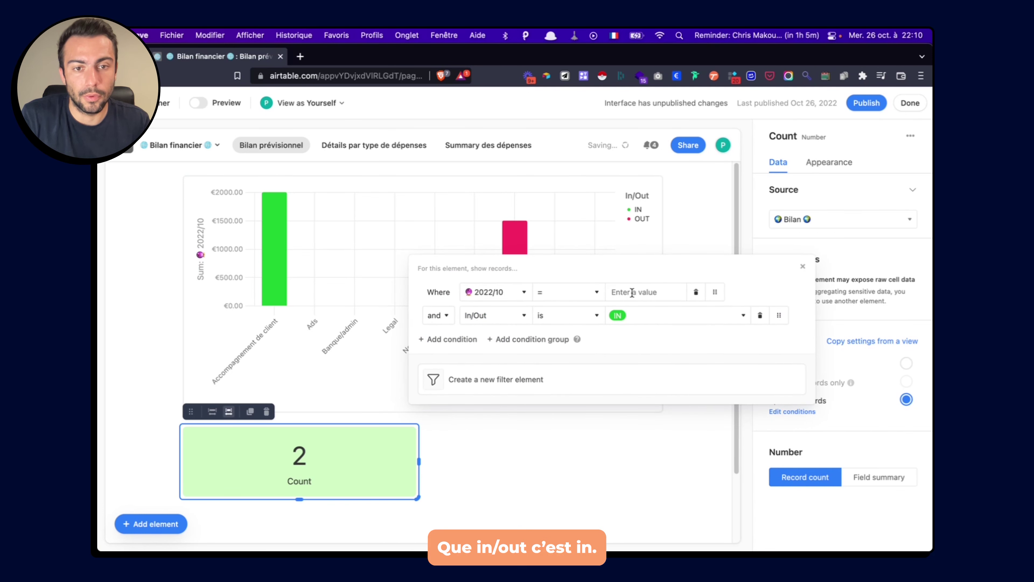
pyautogui.click(696, 292)
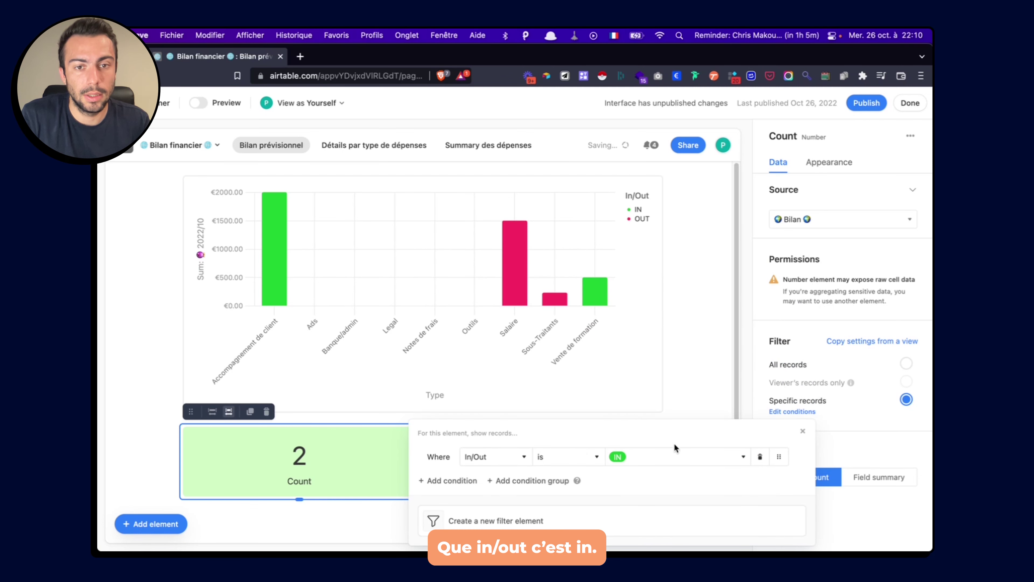
pyautogui.click(838, 428)
# - Make the number element a field summary showing the Sum of the forecast 🔮 2022/10 field, and publish the page
pyautogui.click(878, 476)
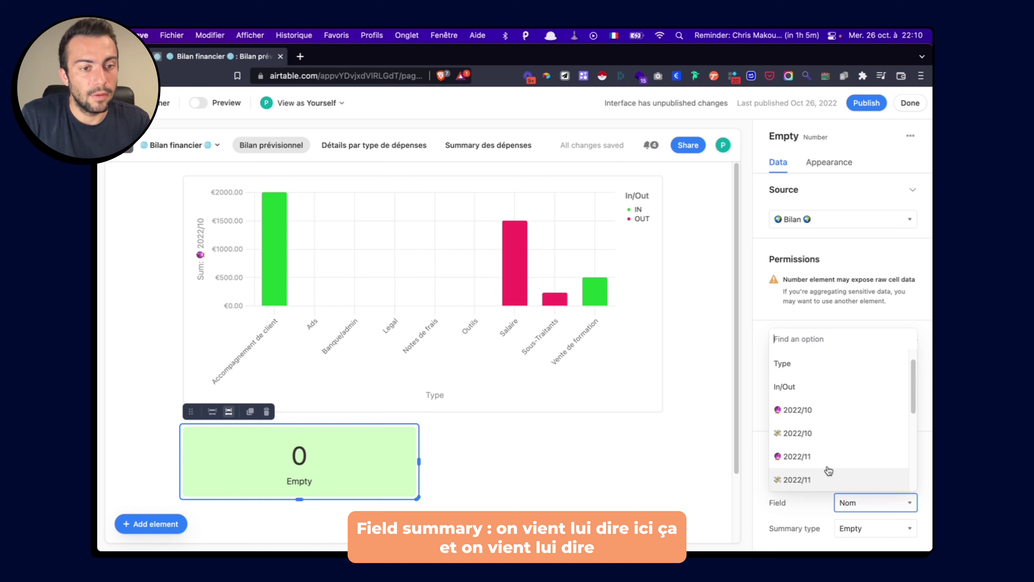
pyautogui.click(809, 410)
pyautogui.click(867, 528)
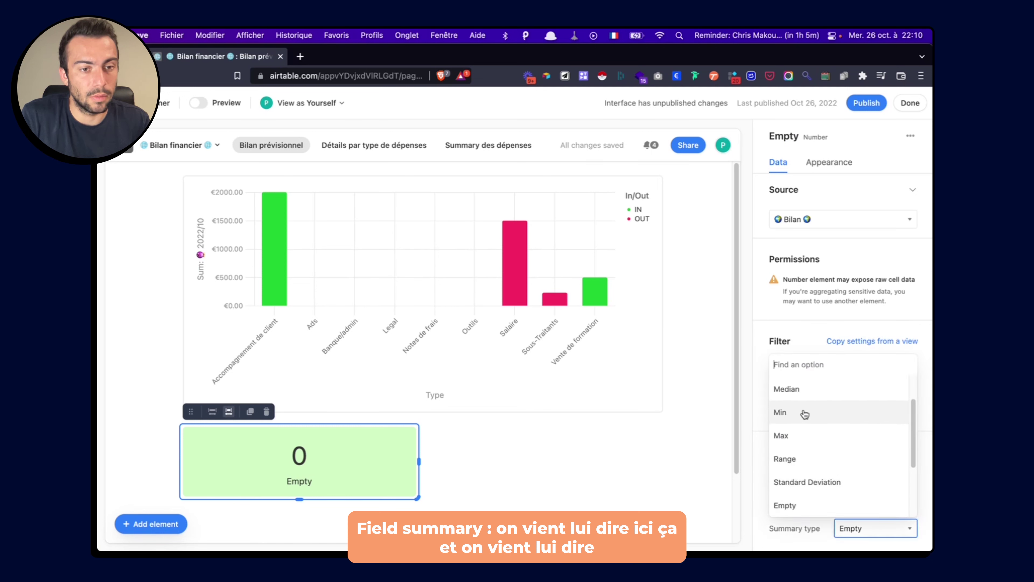
pyautogui.scroll(4, 804, 428)
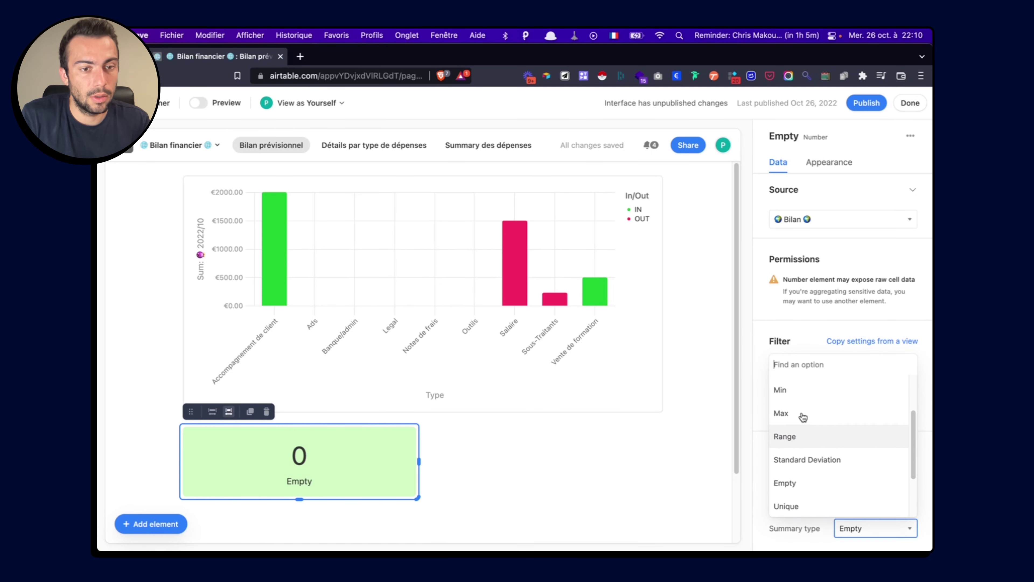
pyautogui.scroll(-3, 804, 413)
pyautogui.scroll(5, 804, 424)
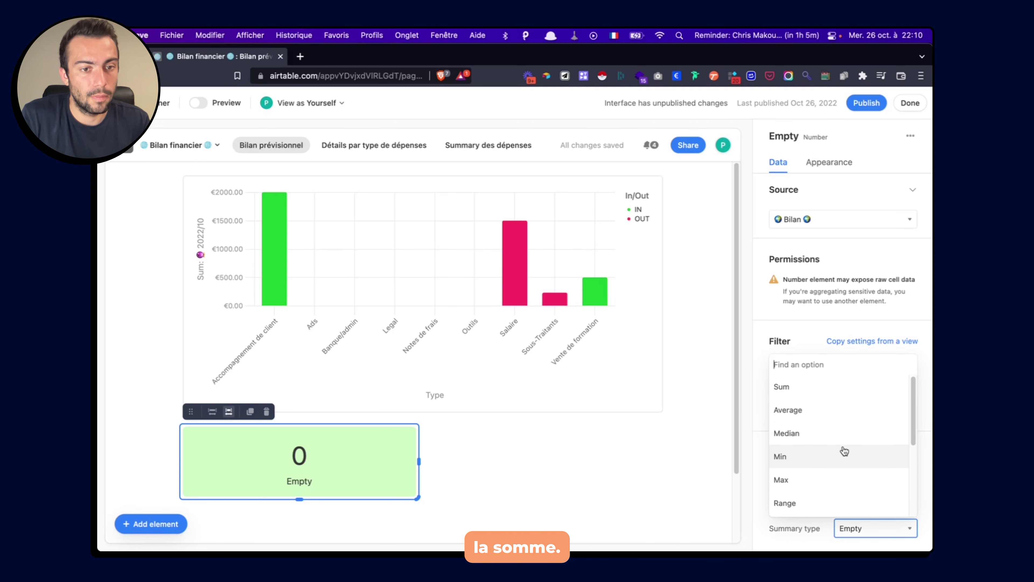
pyautogui.click(808, 396)
pyautogui.click(615, 453)
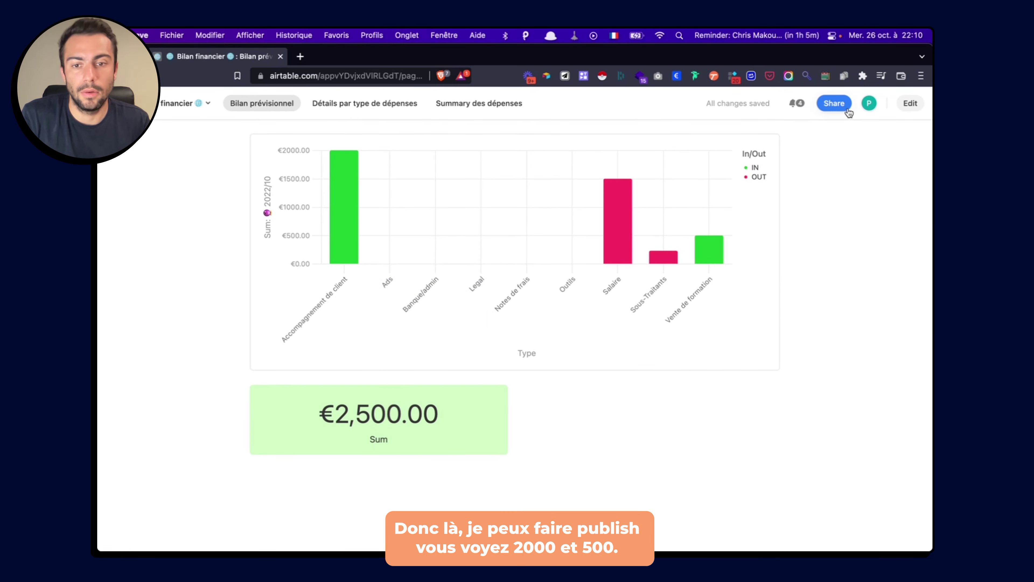
# - Reopen the page for editing and rename the number element as In mois de Novembre
pyautogui.click(908, 105)
pyautogui.click(356, 472)
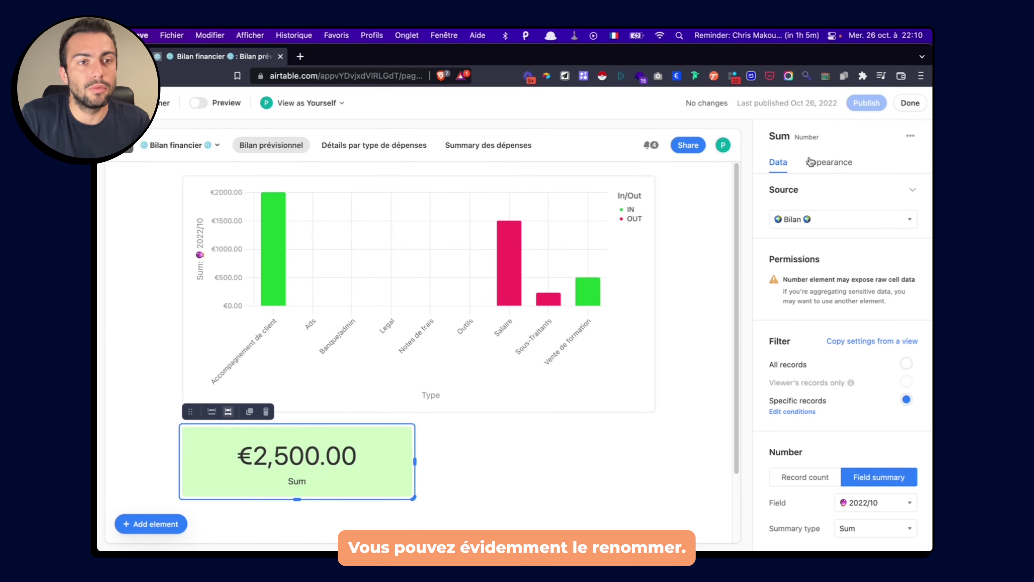
pyautogui.click(784, 136)
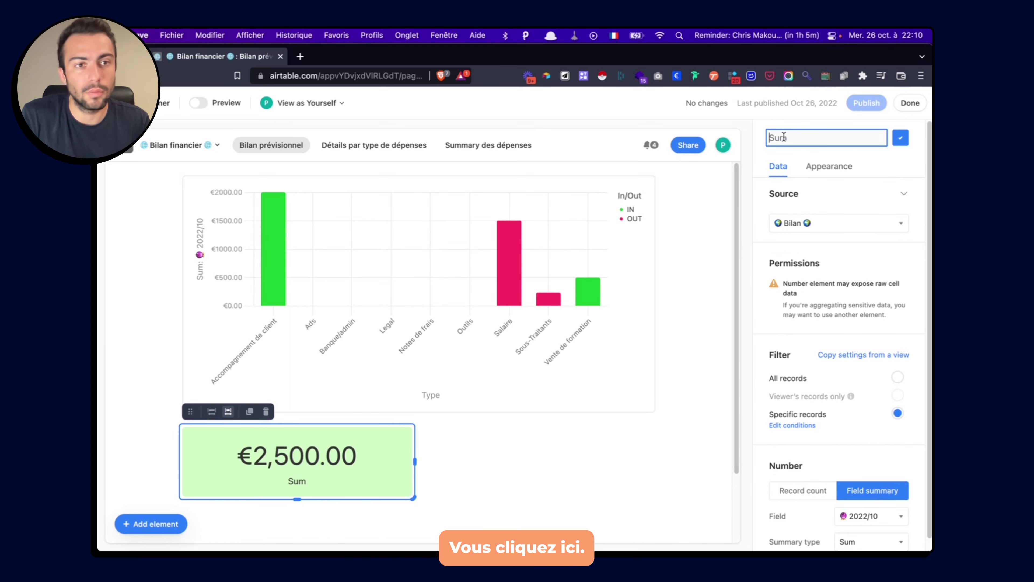
pyautogui.write('in m')
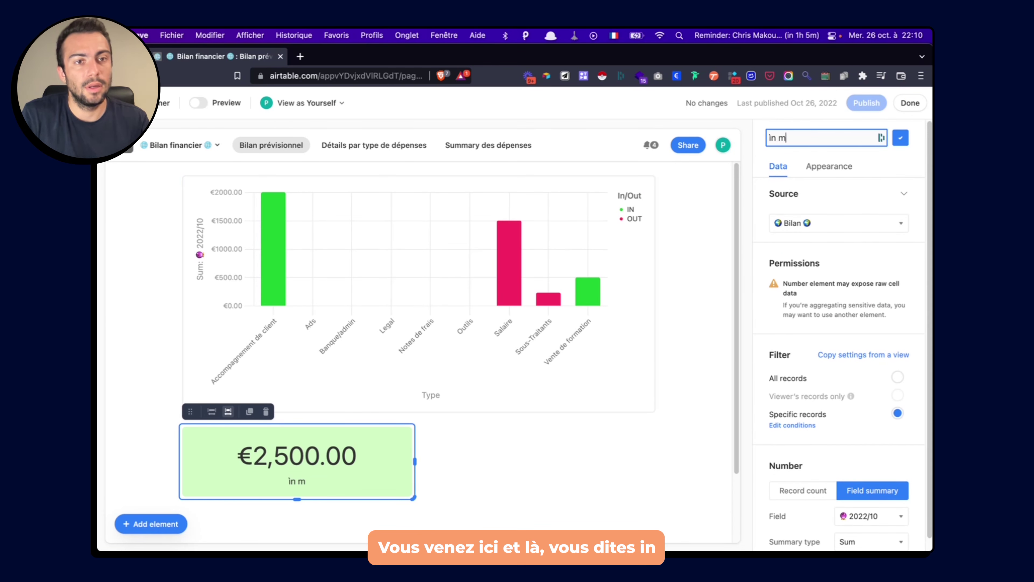
pyautogui.press('BackSpace')
pyautogui.write('In')
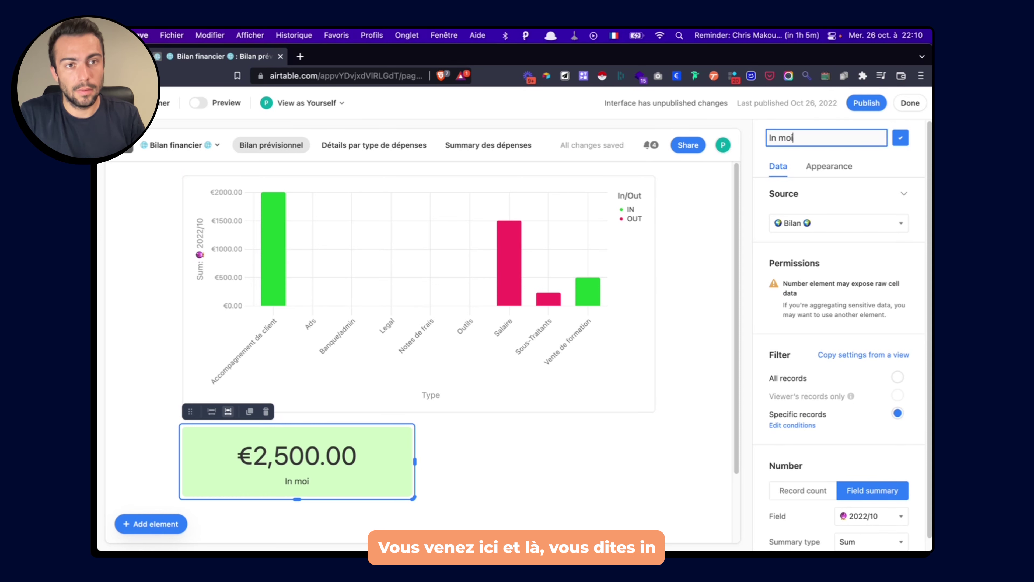
pyautogui.write(' mois de NB')
pyautogui.press('BackSpace')
pyautogui.write('ov')
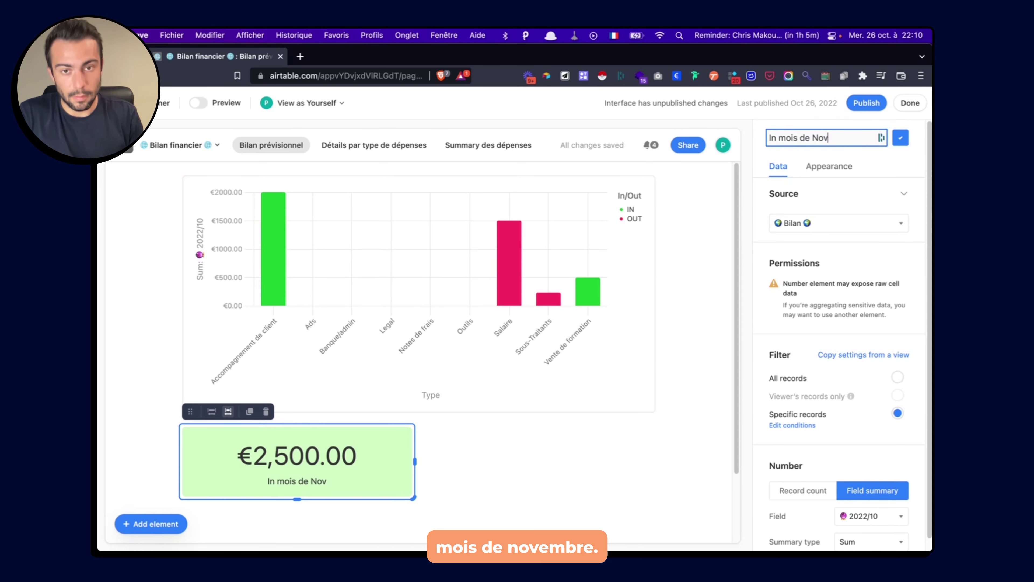
pyautogui.write('embre')
pyautogui.press('Return')
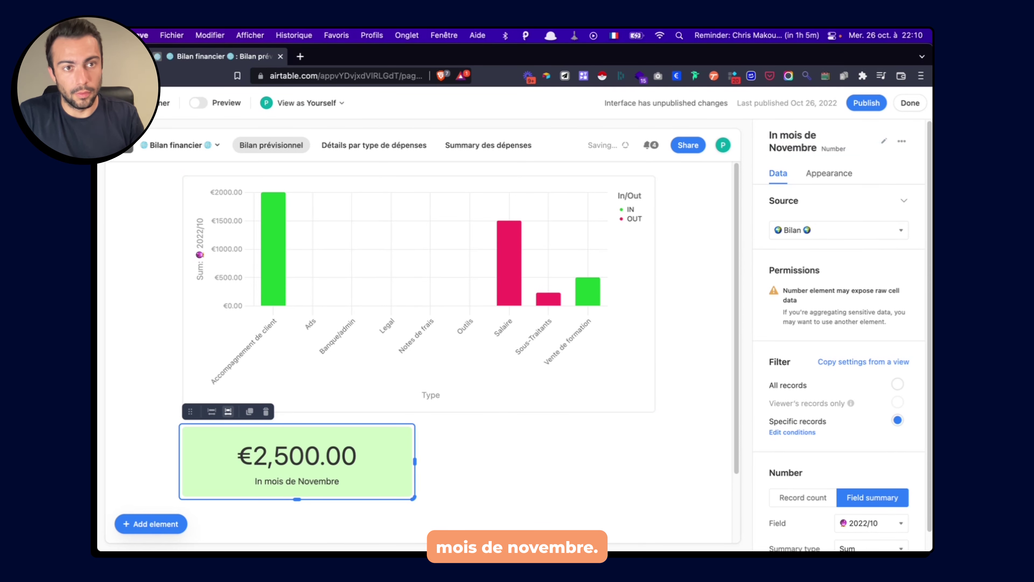
# - Publish the changes to the Bilan prévisionnel page and reopen it for editing
pyautogui.click(505, 450)
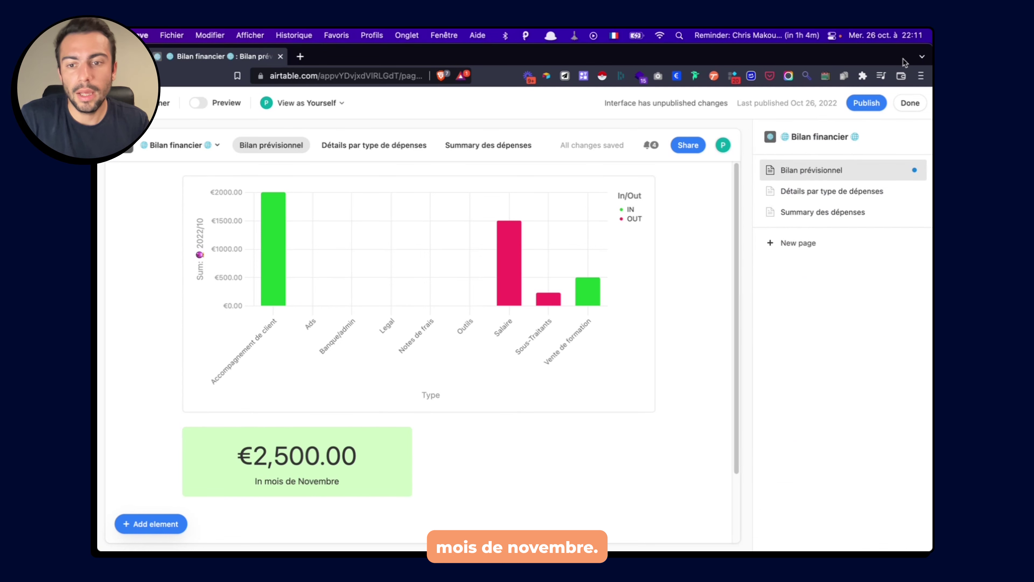
pyautogui.click(867, 103)
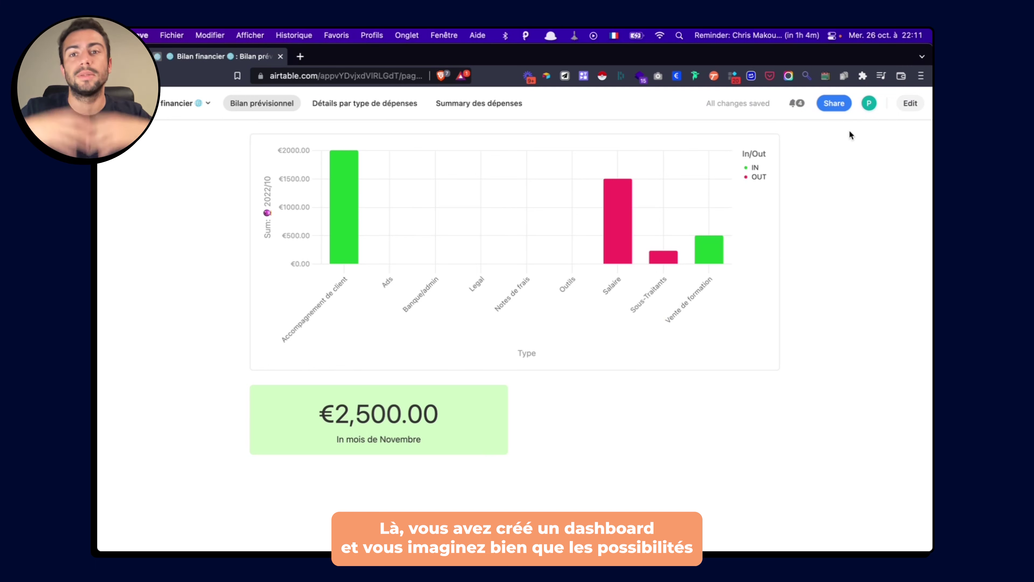
pyautogui.click(911, 105)
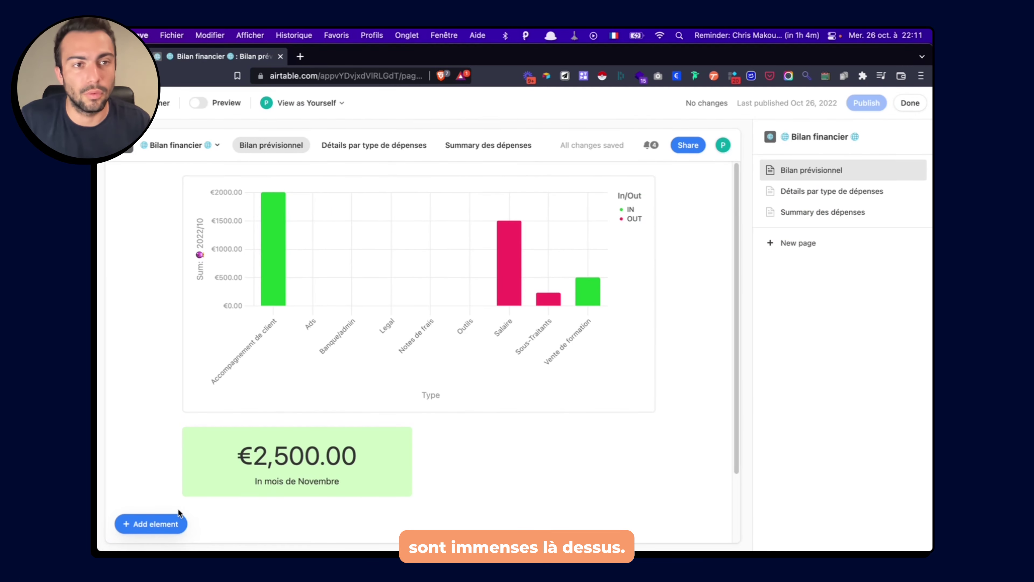
# - Add a Filter element above the chart on the Bilan prévisionnel page
pyautogui.click(148, 522)
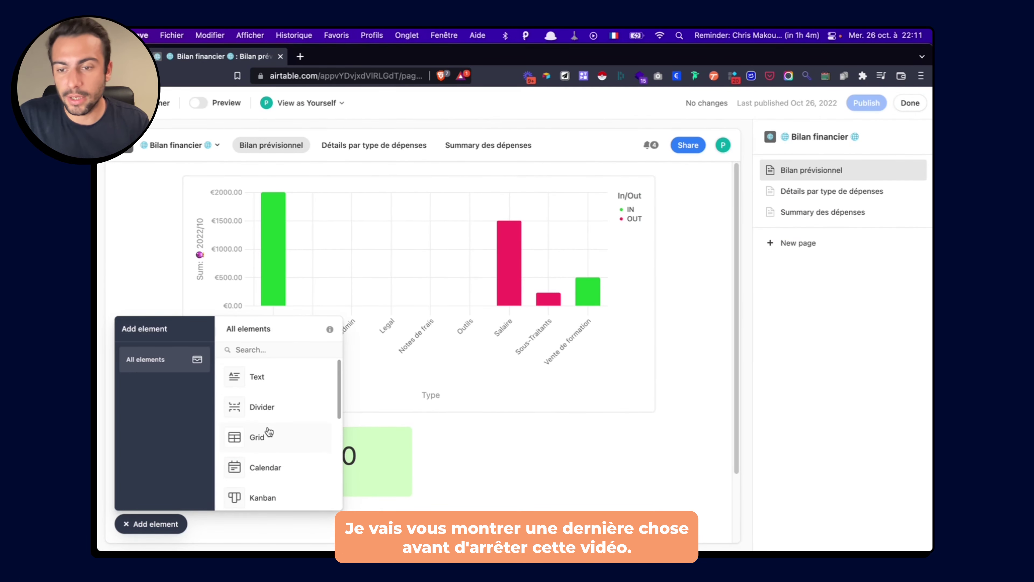
pyautogui.scroll(-5, 269, 432)
pyautogui.click(265, 465)
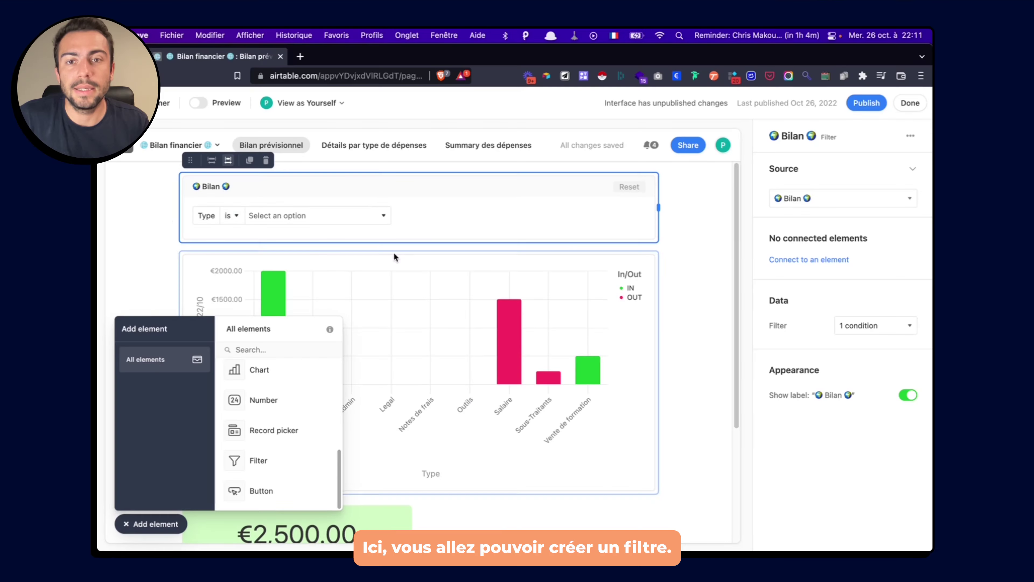
pyautogui.click(141, 219)
pyautogui.click(327, 207)
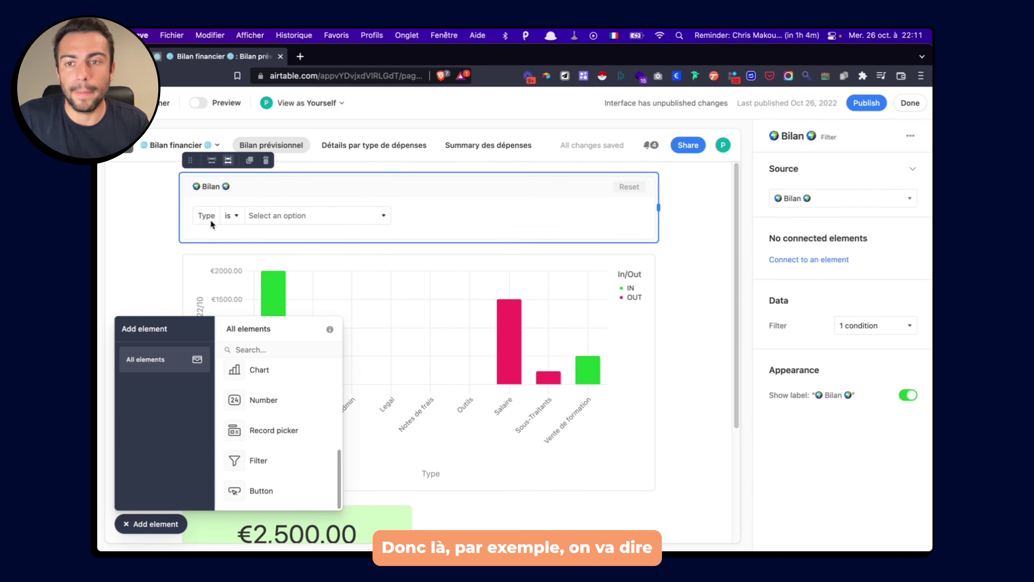
pyautogui.click(323, 216)
pyautogui.click(501, 206)
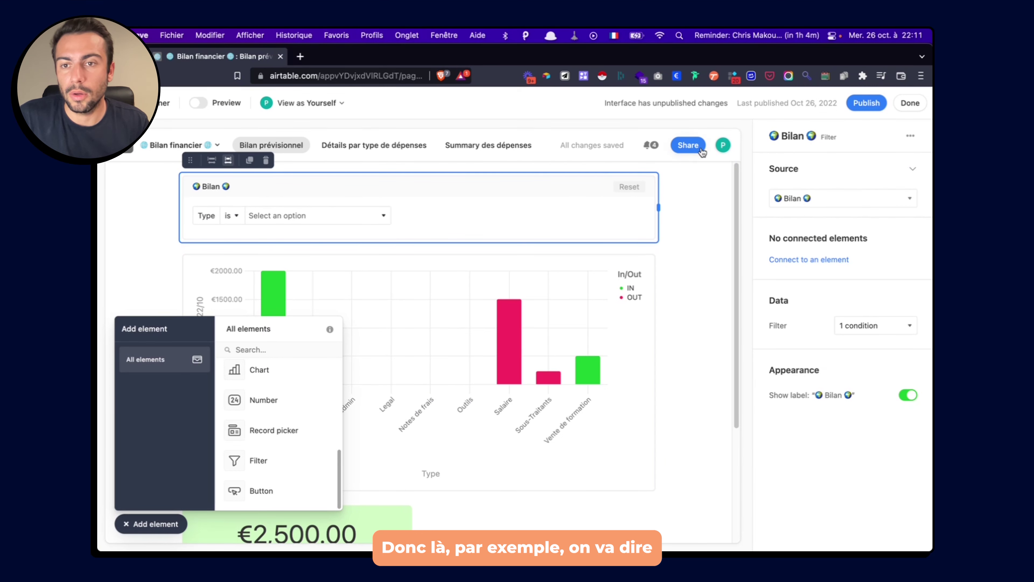
# - Limit the forecast chart to specific records and connect it to the Bilan filter element
pyautogui.click(560, 296)
pyautogui.scroll(-7, 819, 419)
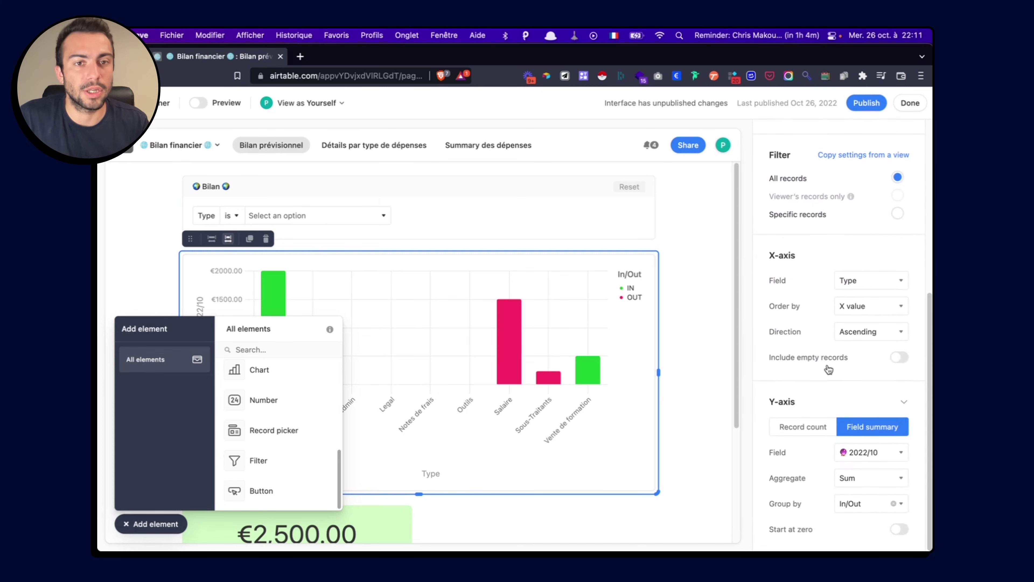
pyautogui.scroll(1, 826, 369)
pyautogui.click(801, 244)
pyautogui.click(802, 255)
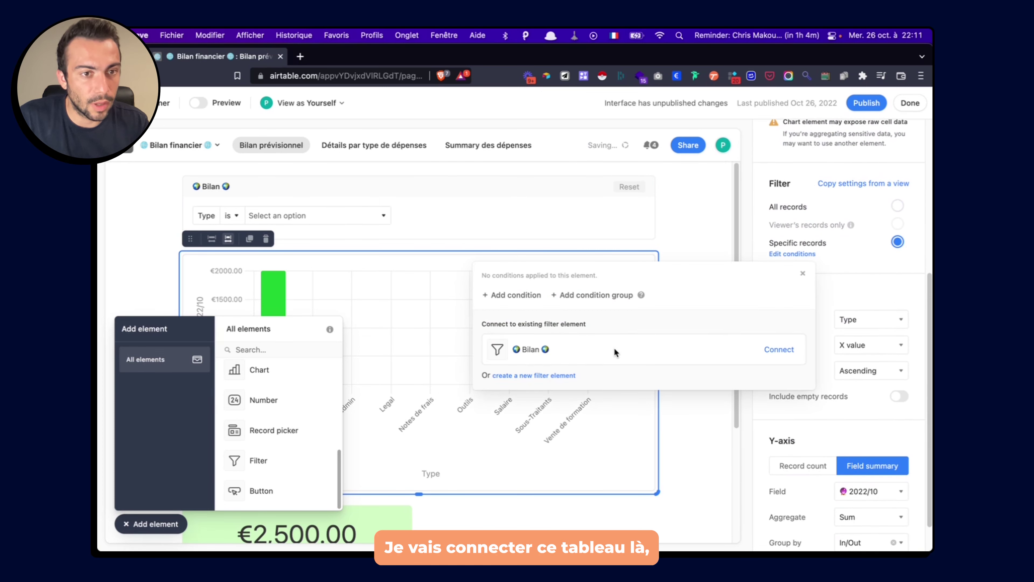
pyautogui.click(769, 351)
pyautogui.click(704, 420)
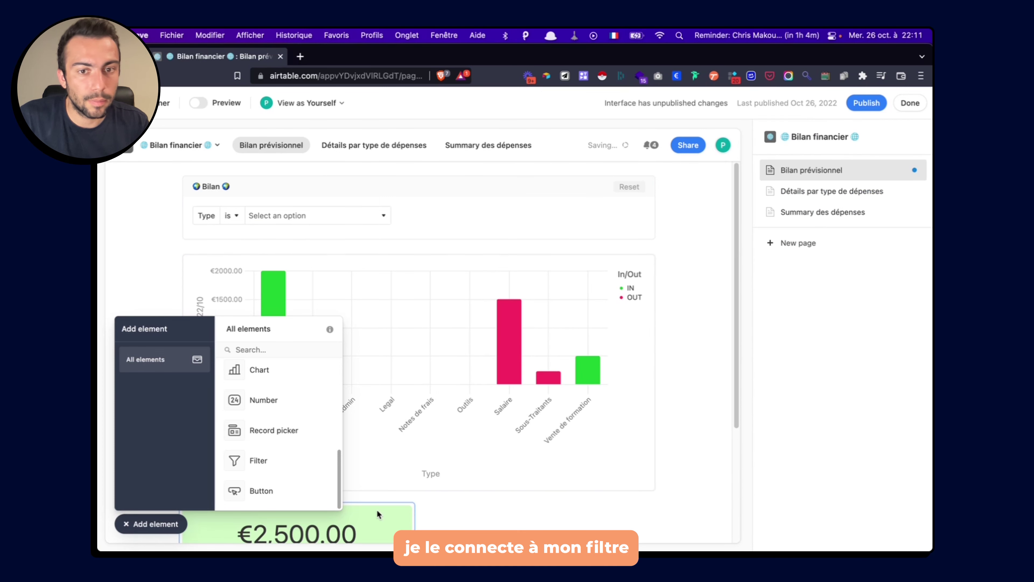
# - Connect the In mois de Novembre number element to the Bilan filter element
pyautogui.click(297, 525)
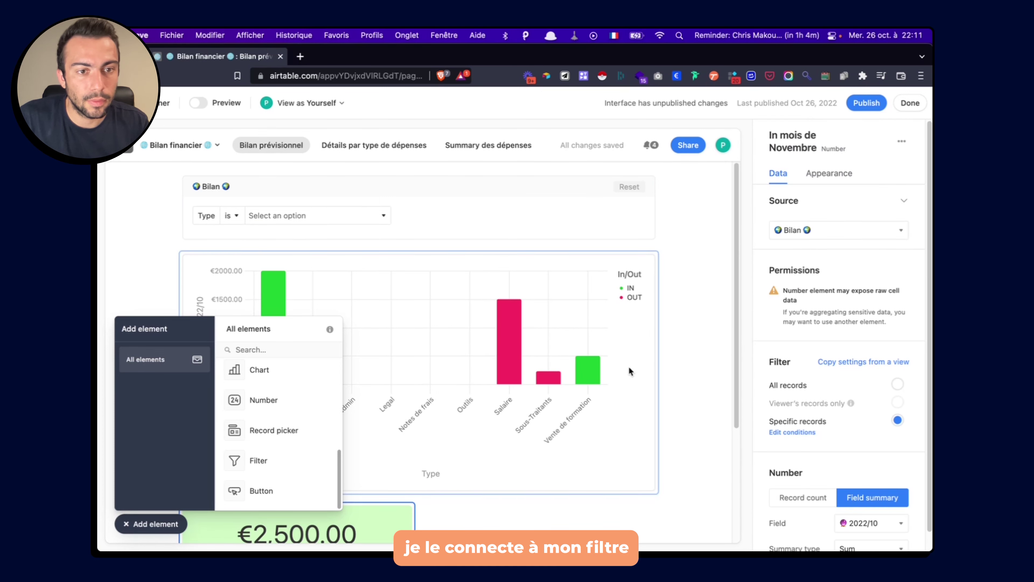
pyautogui.click(812, 433)
pyautogui.click(771, 384)
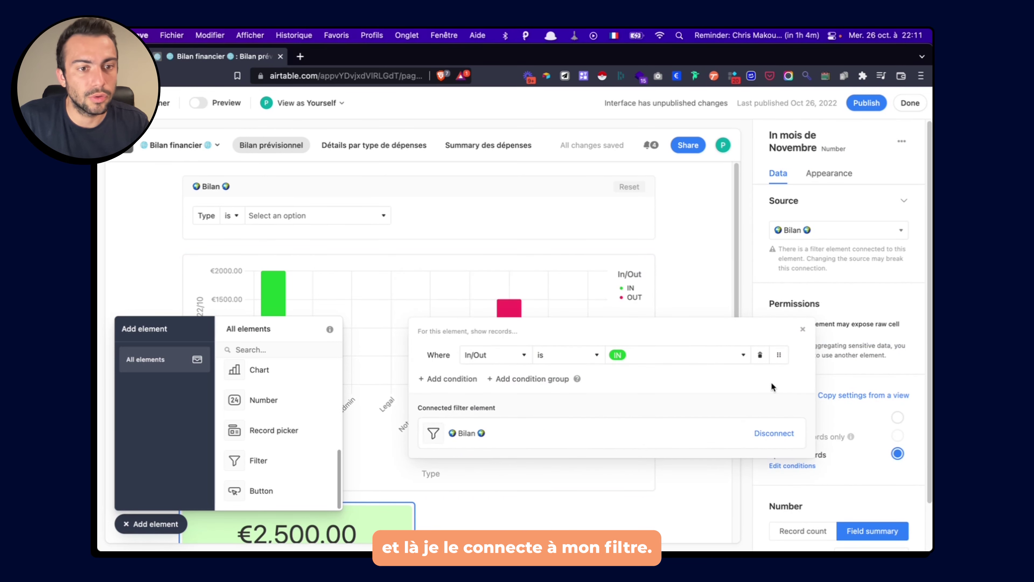
# - Publish the page, leave editing, and set the page's Type filter to Accompagnement de client
pyautogui.click(856, 122)
pyautogui.click(910, 103)
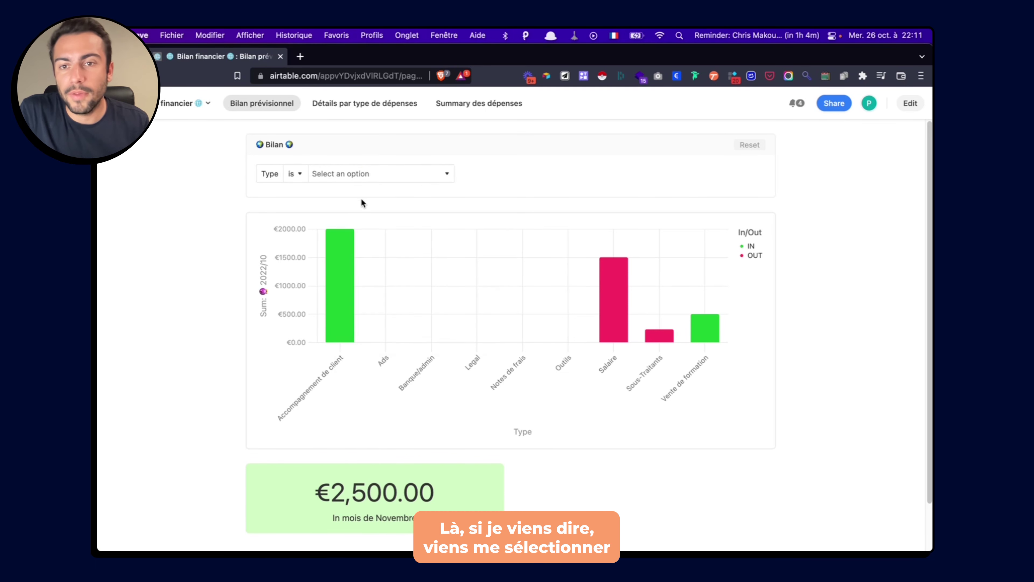
pyautogui.click(363, 184)
pyautogui.click(372, 253)
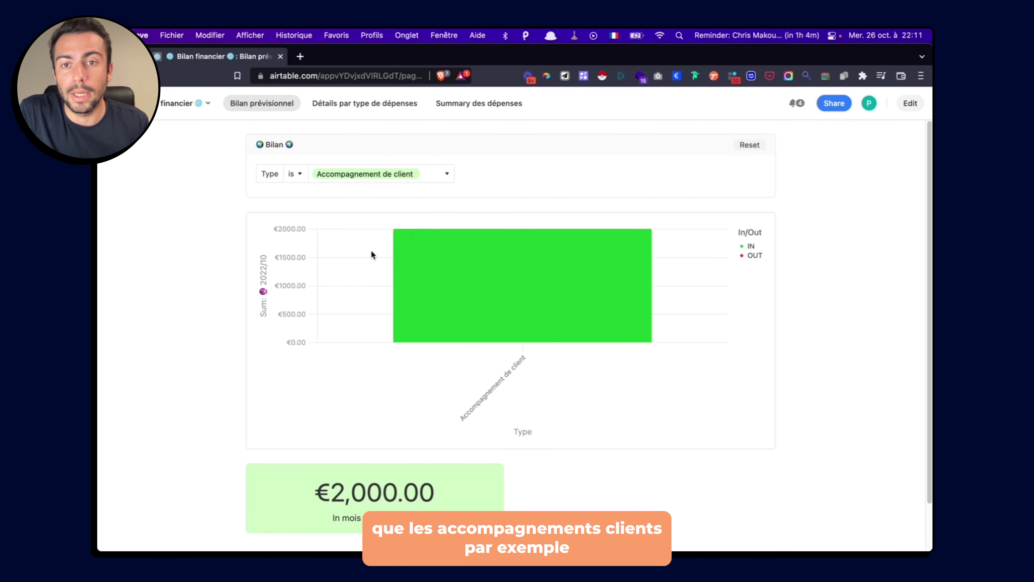